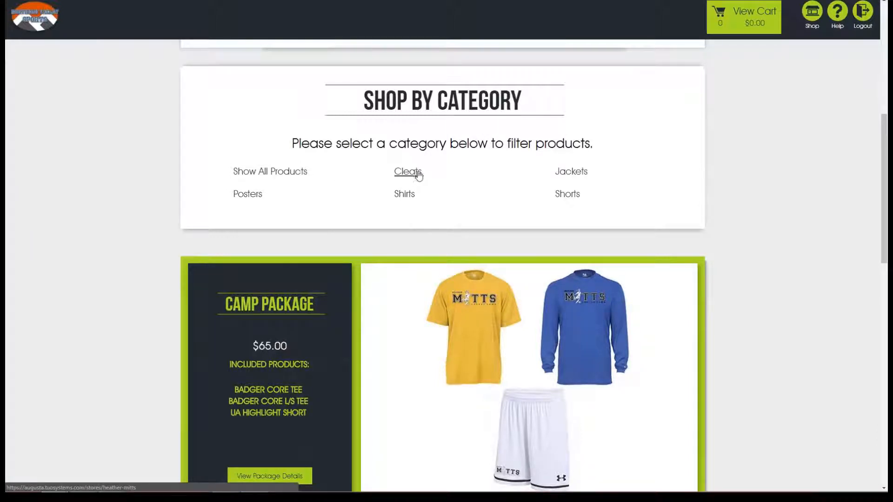
Filter the store's products by Jackets, Shirts, Cleats and Posters in turn, and show all products again.
click(571, 173)
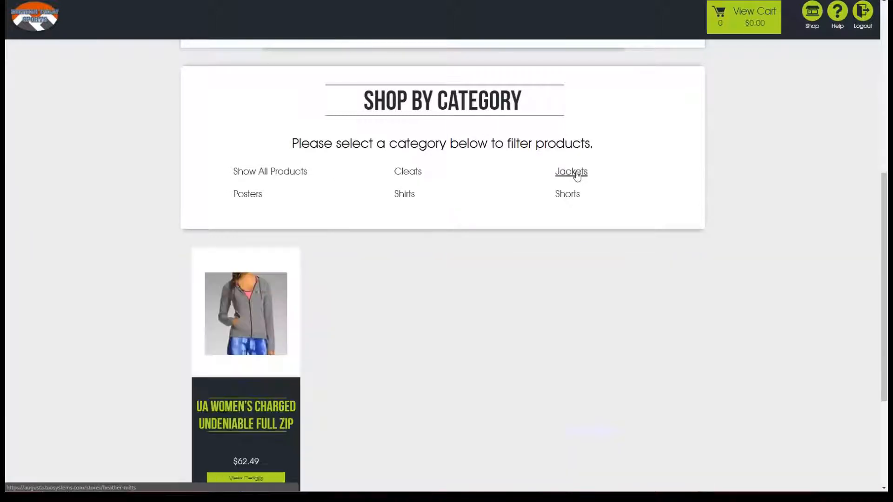
click(408, 196)
click(407, 173)
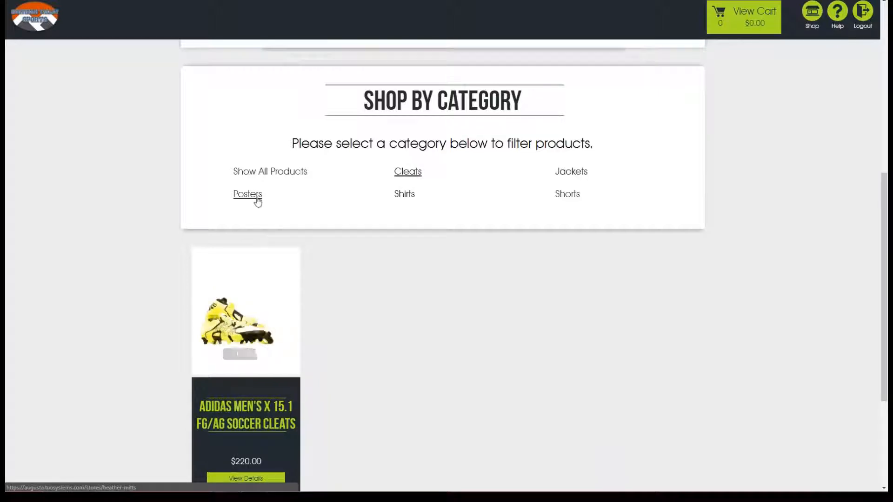
click(251, 195)
click(278, 173)
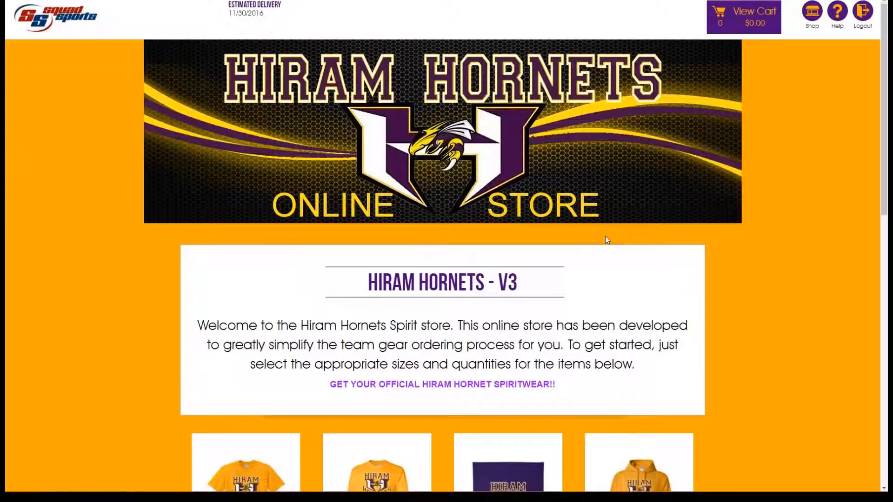
Look over the Hiram Hornets store's banner, welcome text and tiled product listings.
scroll(657, 246, down, 2)
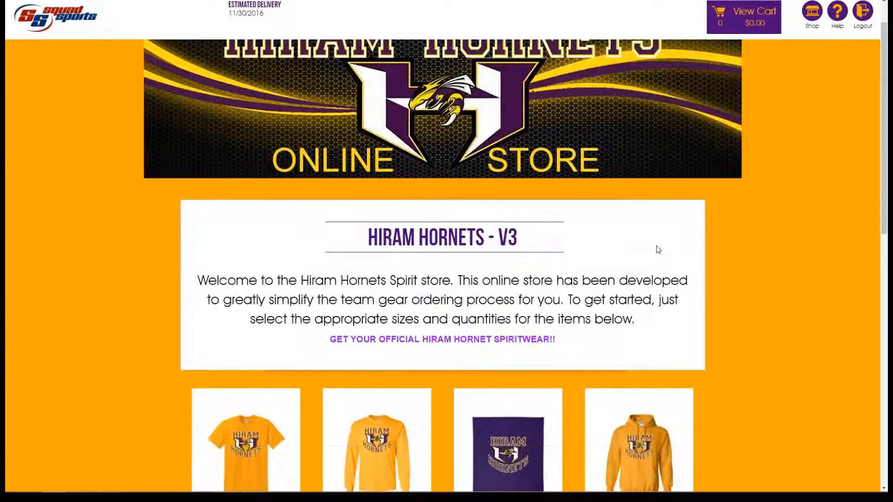
scroll(774, 228, up, 2)
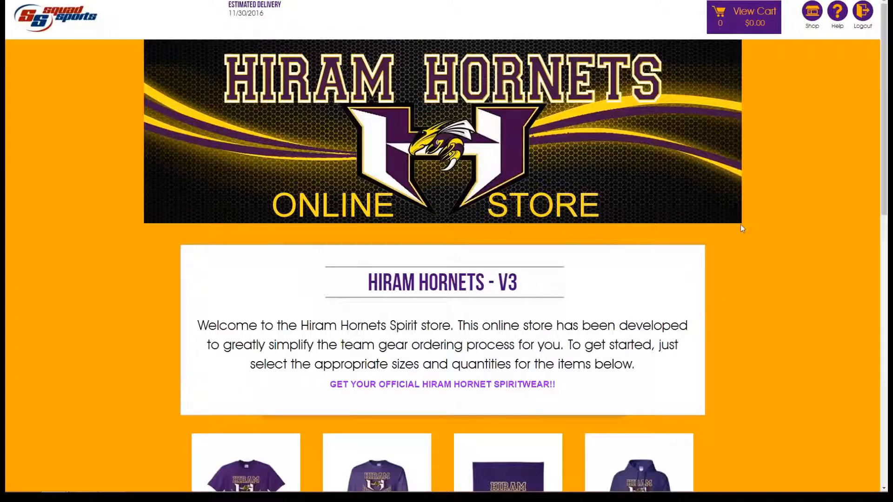
scroll(741, 247, down, 5)
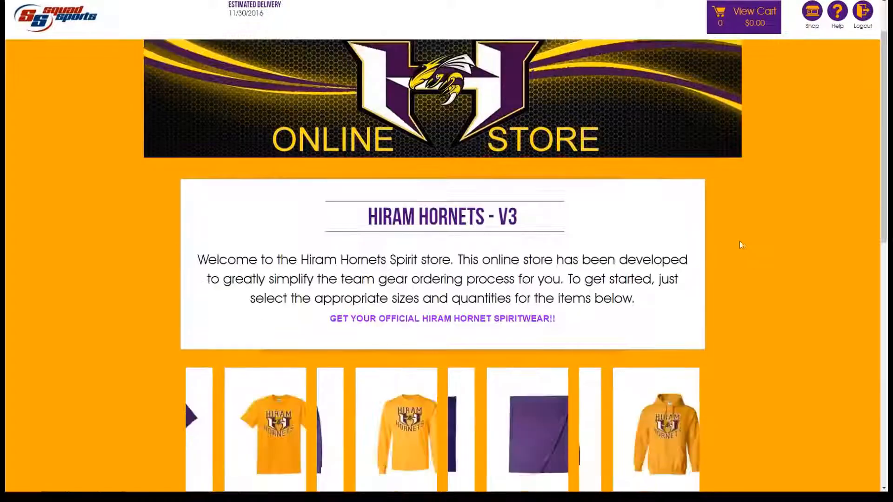
scroll(744, 233, down, 4)
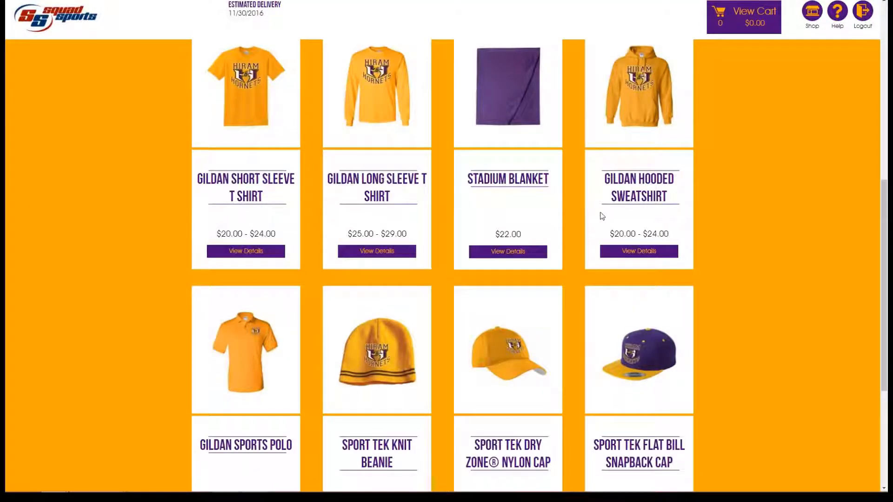
scroll(637, 219, up, 9)
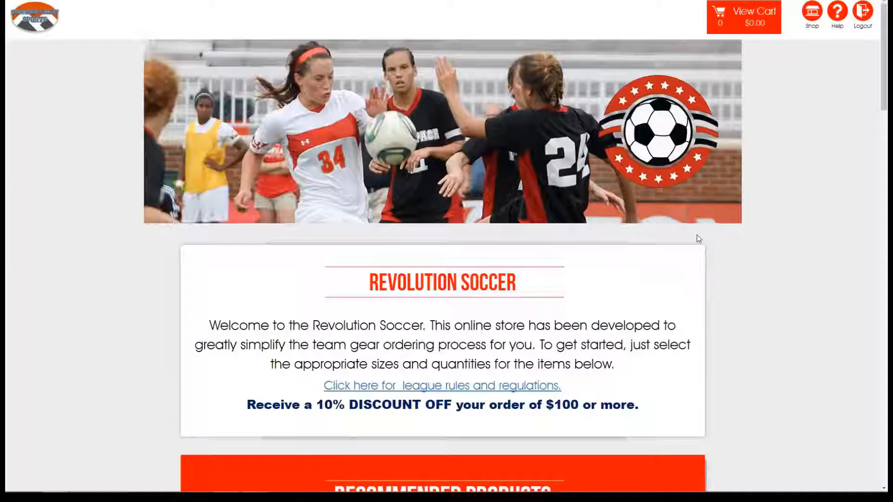
Review the recommended products in the Revolution Soccer store and open the Team Package details.
scroll(697, 235, down, 2)
scroll(696, 235, down, 5)
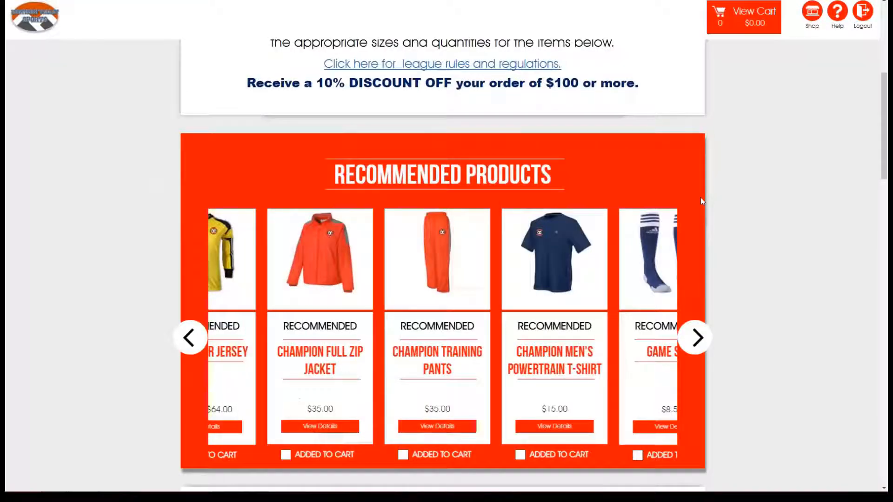
scroll(714, 168, up, 1)
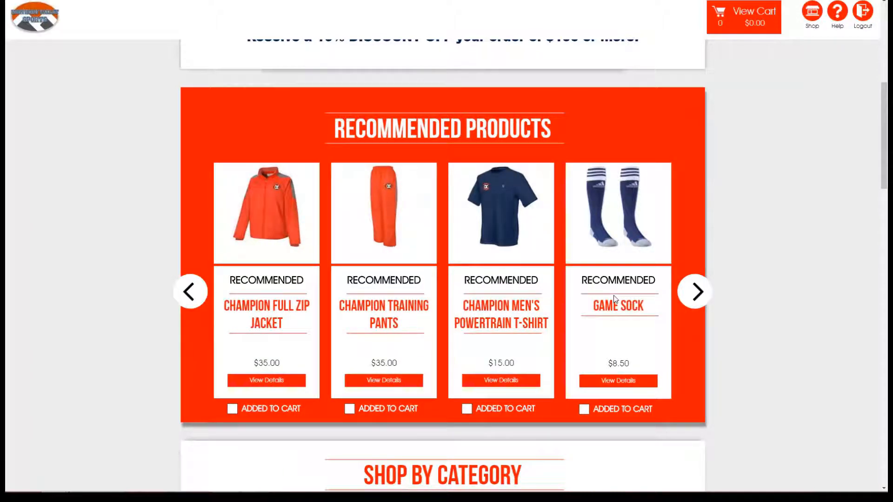
scroll(681, 274, down, 10)
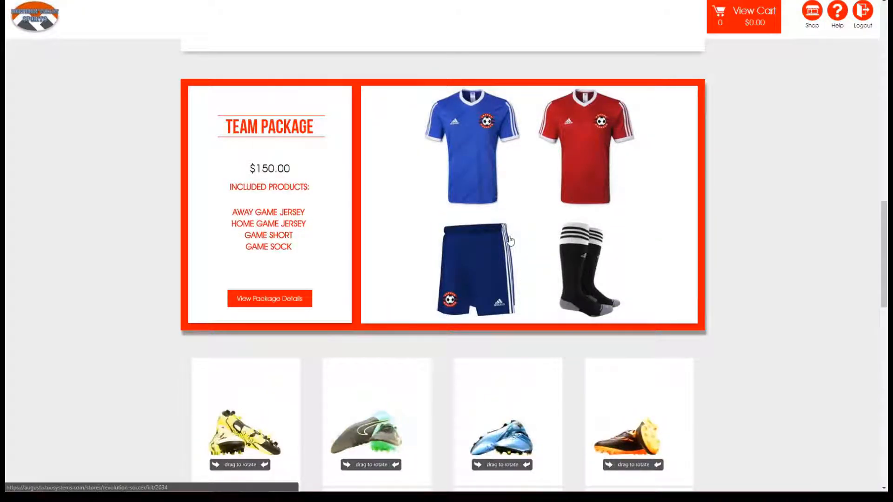
click(265, 302)
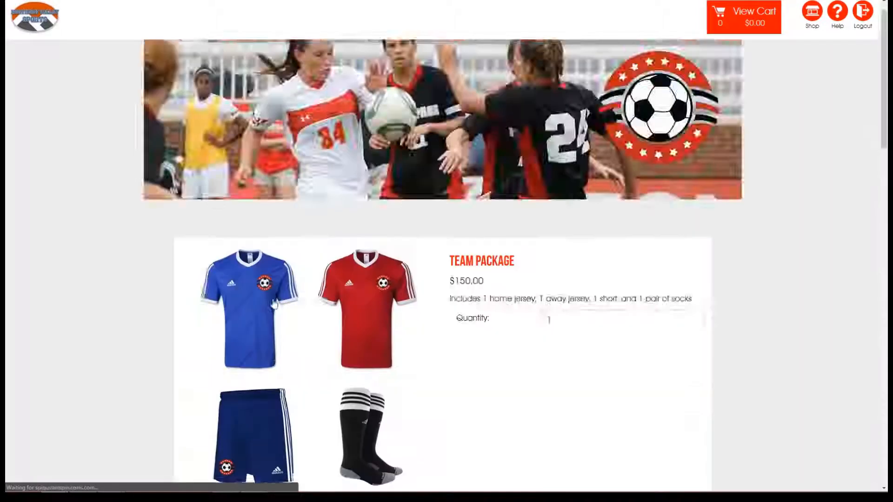
Choose size YS and color Red for the Away Game Jersey in the package, and open its number field for entry.
scroll(520, 251, down, 4)
scroll(521, 219, down, 5)
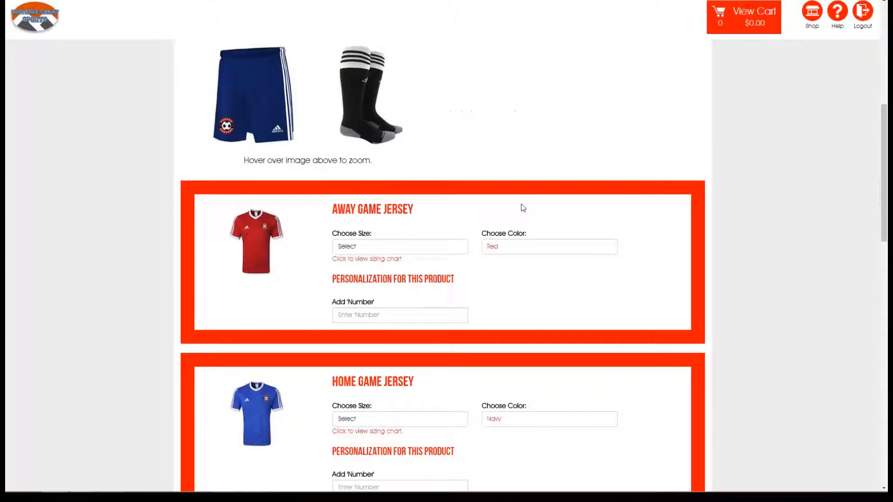
click(421, 154)
click(403, 185)
click(512, 156)
click(509, 175)
scroll(499, 209, down, 1)
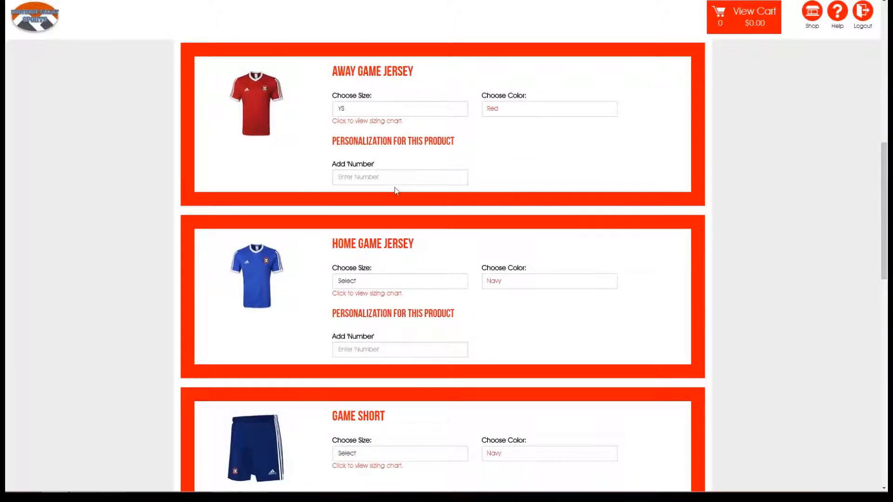
click(395, 177)
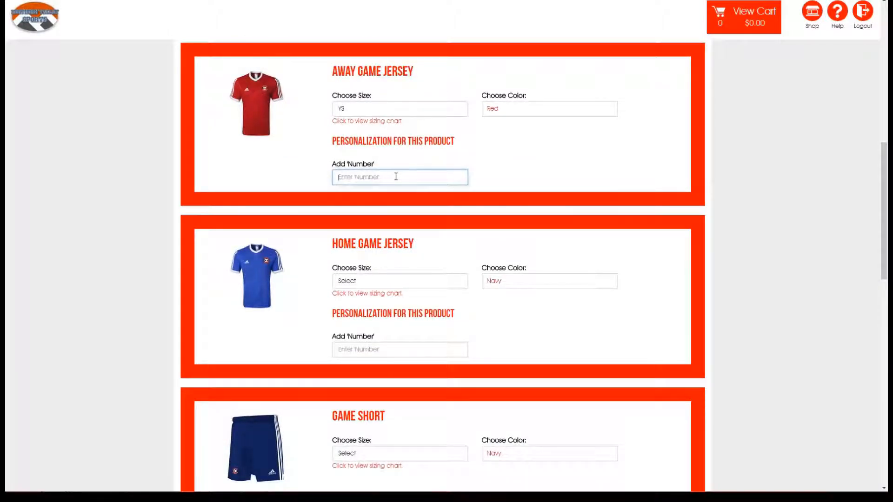
Review the remaining Team Package items and the available products listed below them.
scroll(459, 198, down, 4)
scroll(460, 193, up, 3)
scroll(509, 203, down, 2)
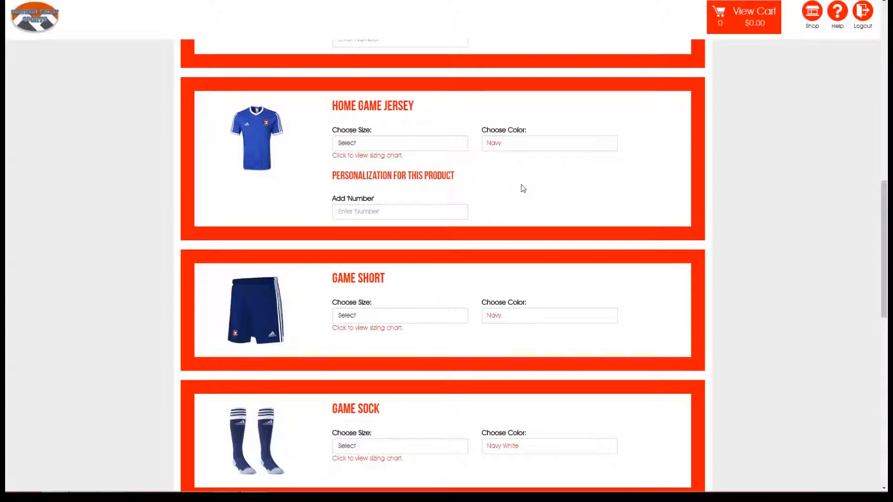
scroll(649, 417, down, 10)
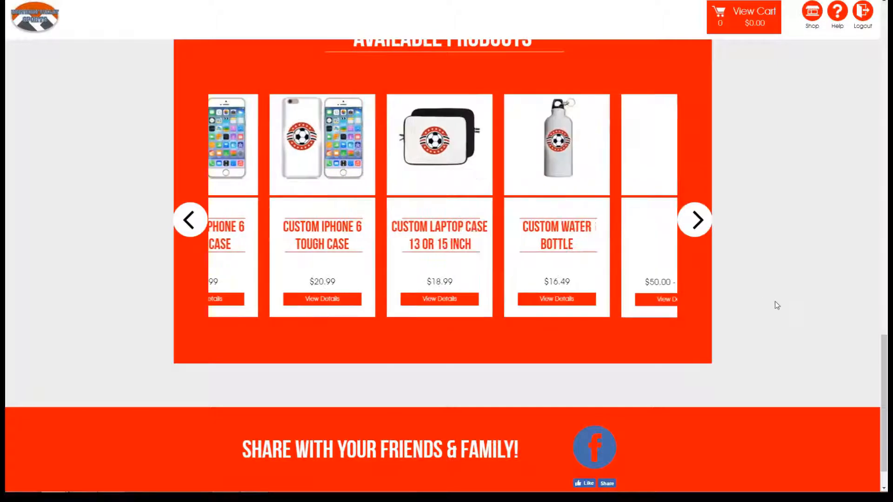
scroll(822, 113, up, 1)
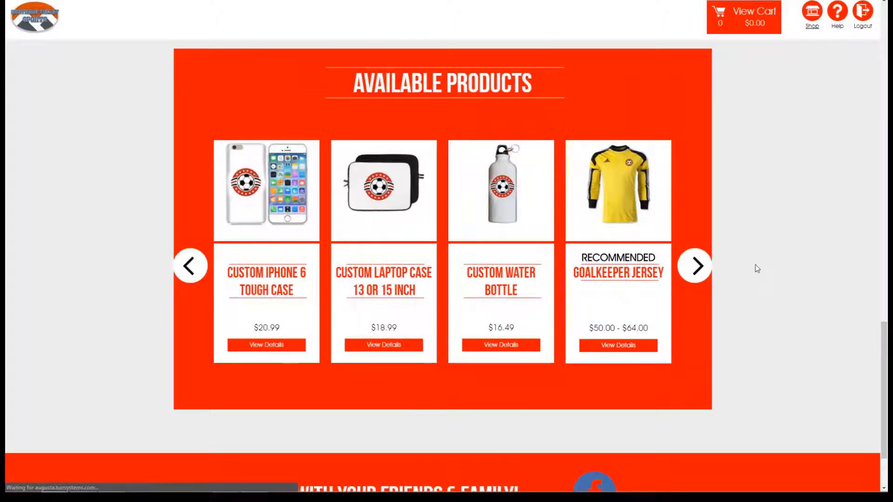
Browse the Revolution Soccer store's main product listing and open the details of the Adidas Men's X 15.1 FG/AG soccer cleats.
scroll(741, 263, down, 5)
scroll(741, 263, down, 18)
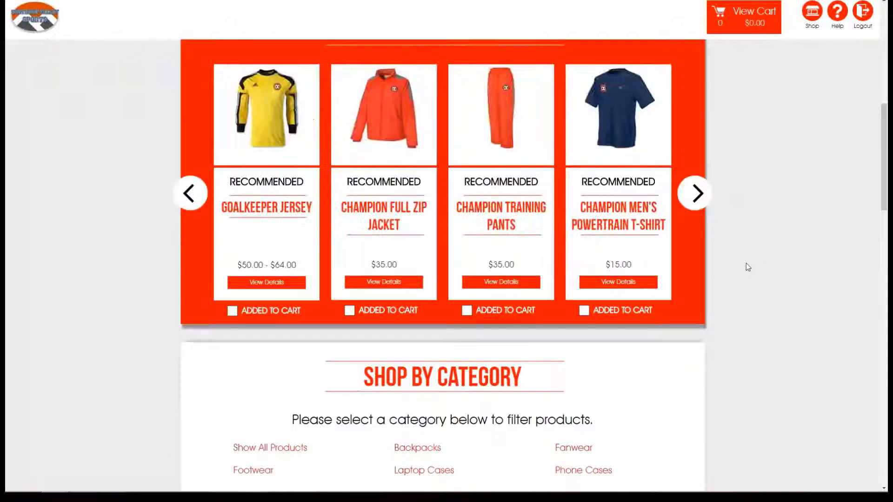
scroll(750, 259, down, 3)
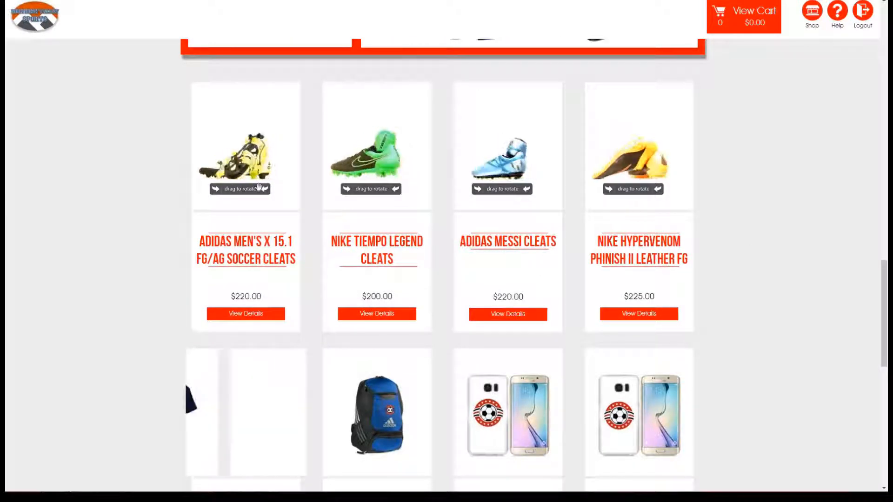
click(264, 314)
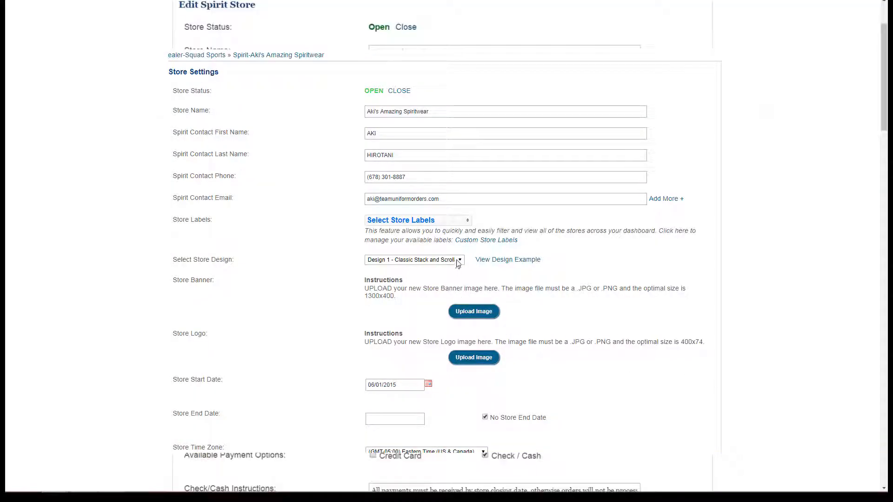
Set the spirit store's design to Design 2 - New Tiled.
click(460, 261)
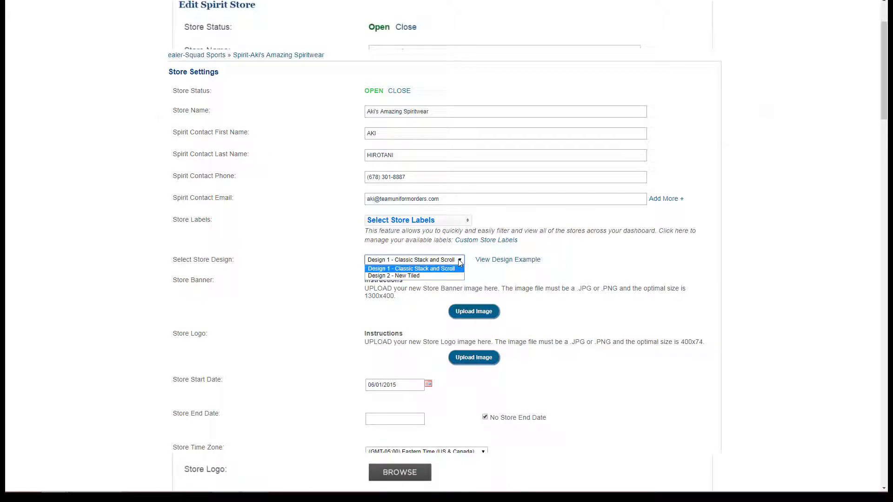
click(443, 278)
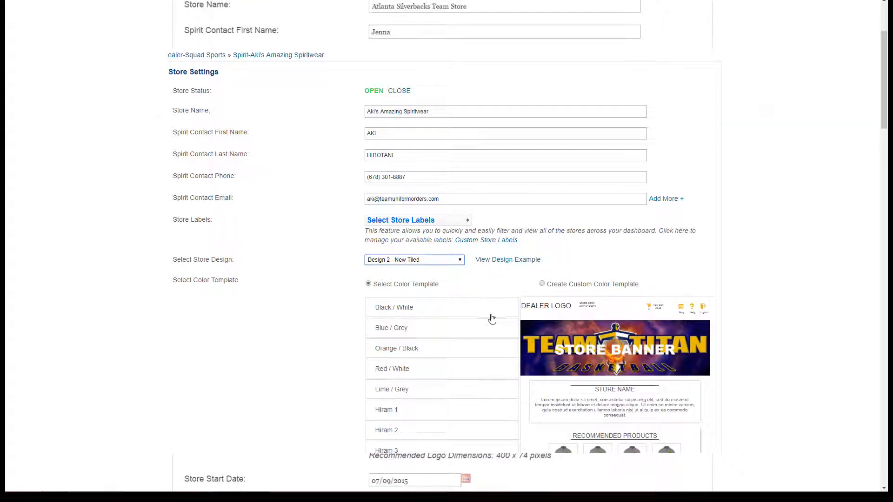
Try the Orange / Black and Blue / Grey color templates in the store design preview.
scroll(432, 198, down, 3)
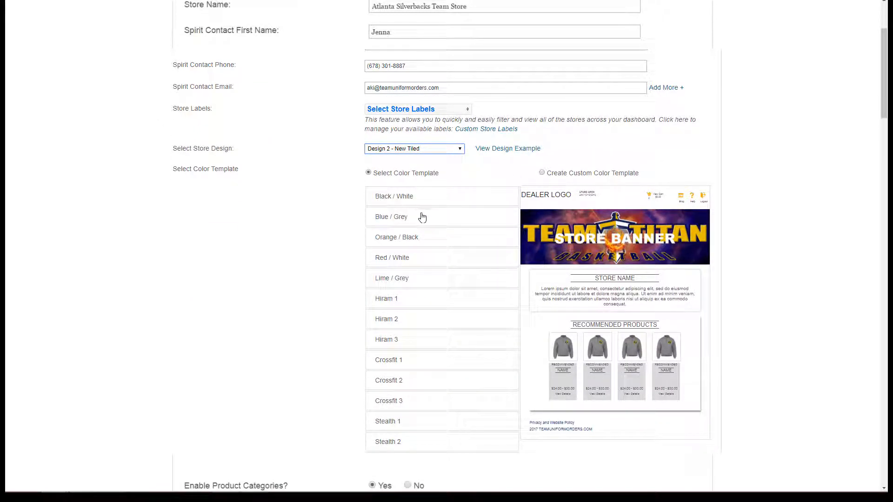
click(403, 242)
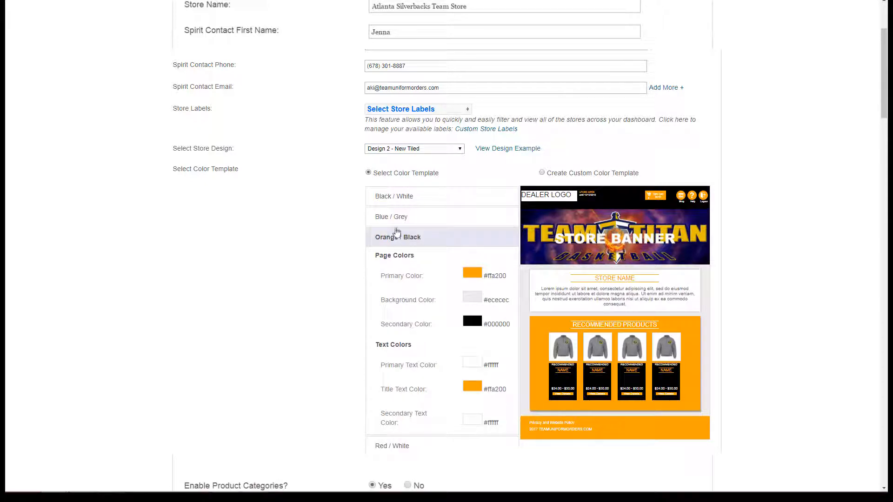
click(395, 220)
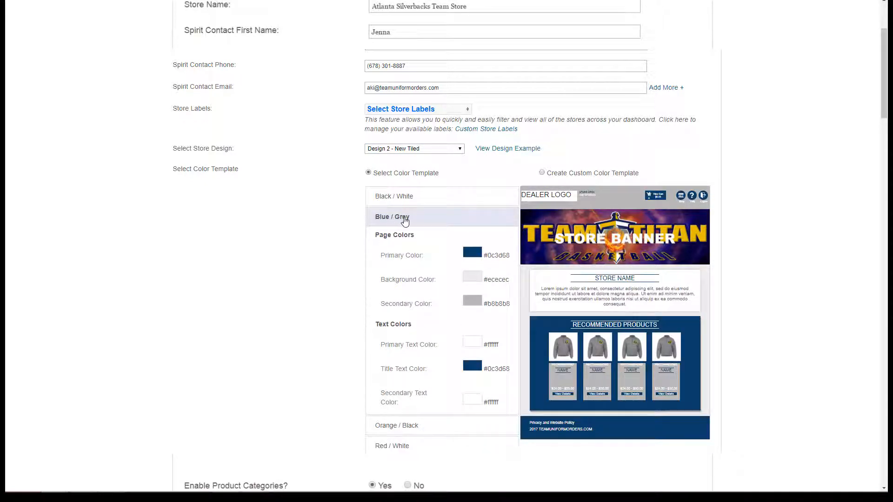
Switch to a custom color template and set its primary page color to bright red.
click(542, 173)
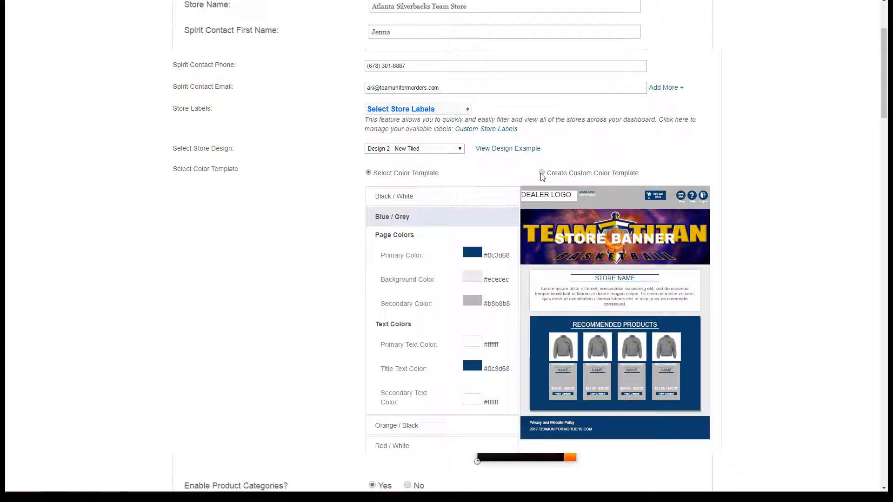
click(491, 215)
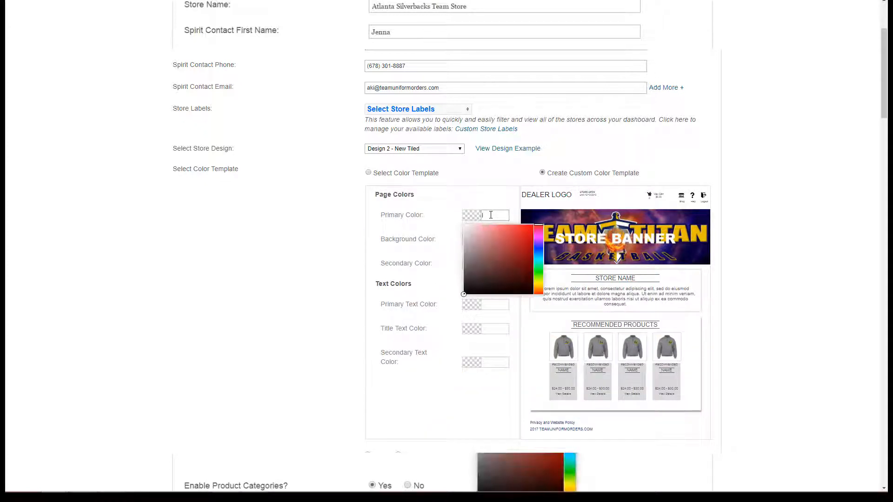
click(528, 230)
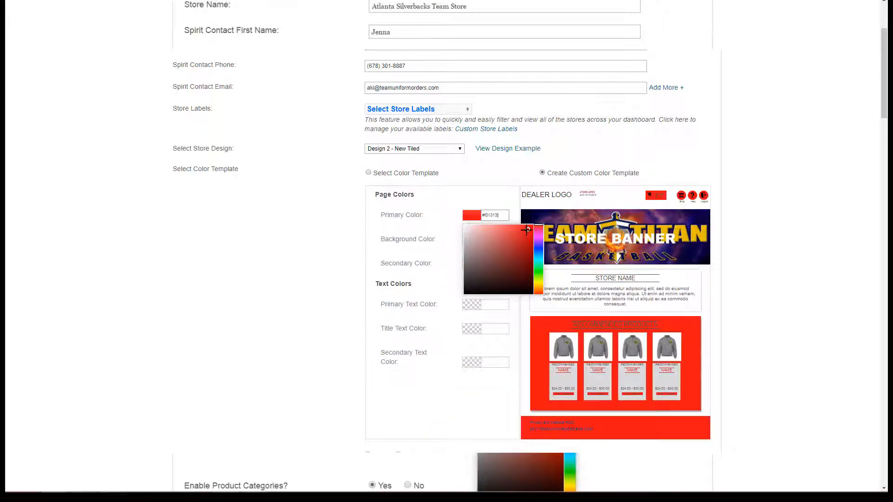
Set the custom template's background color to the blue #2424b3.
click(497, 238)
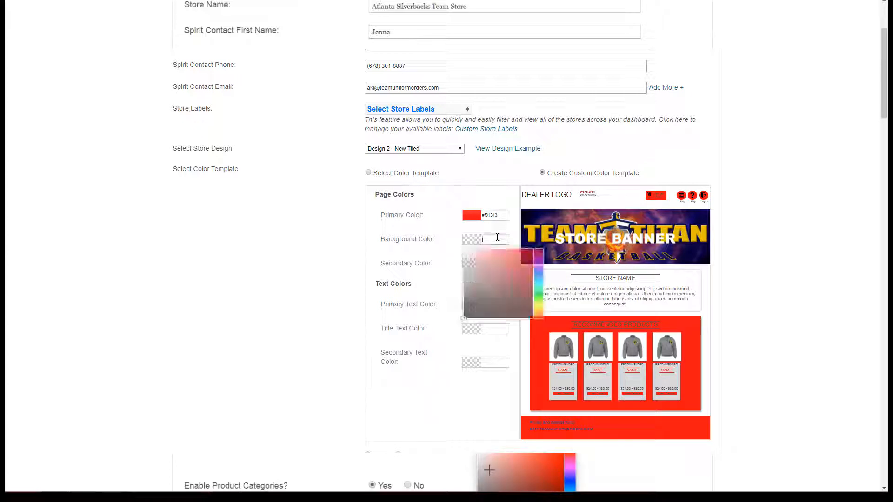
click(539, 272)
click(519, 270)
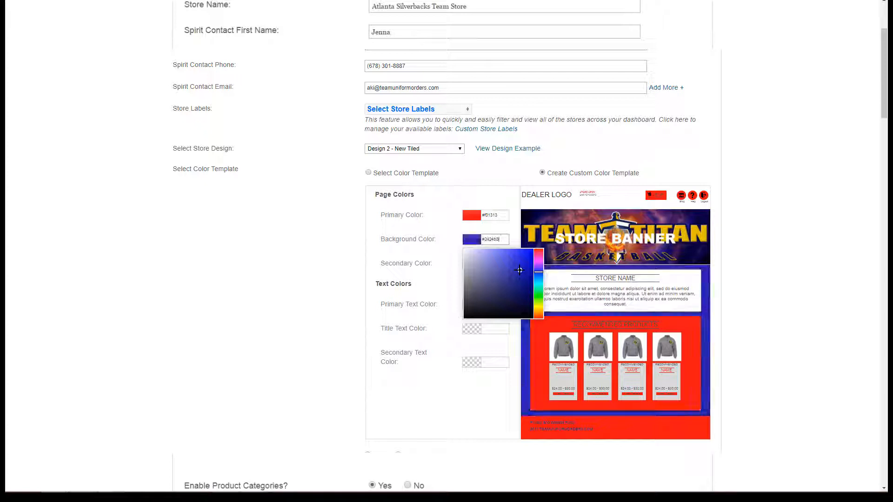
click(450, 407)
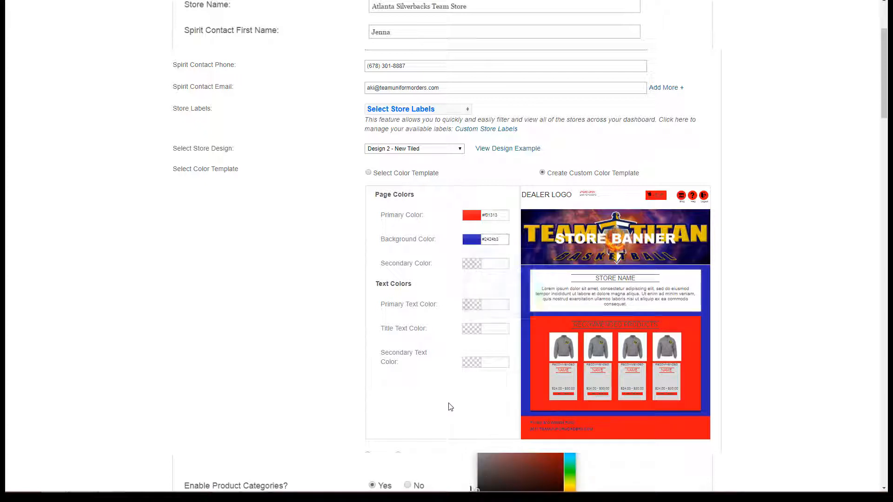
Set the custom template's primary text color to the near-black #171414.
click(501, 304)
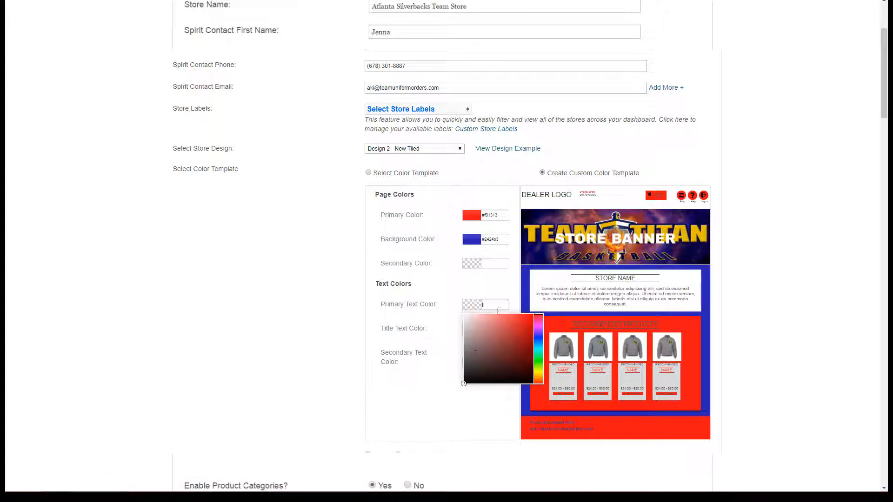
click(473, 376)
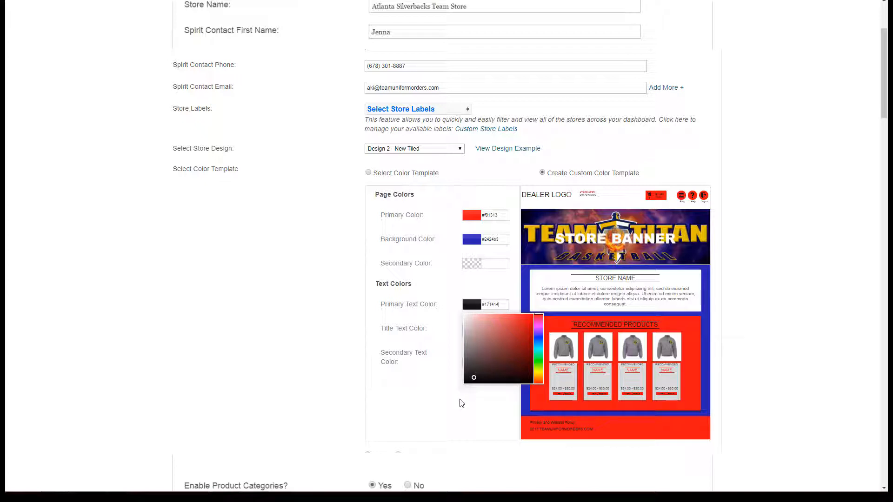
click(457, 408)
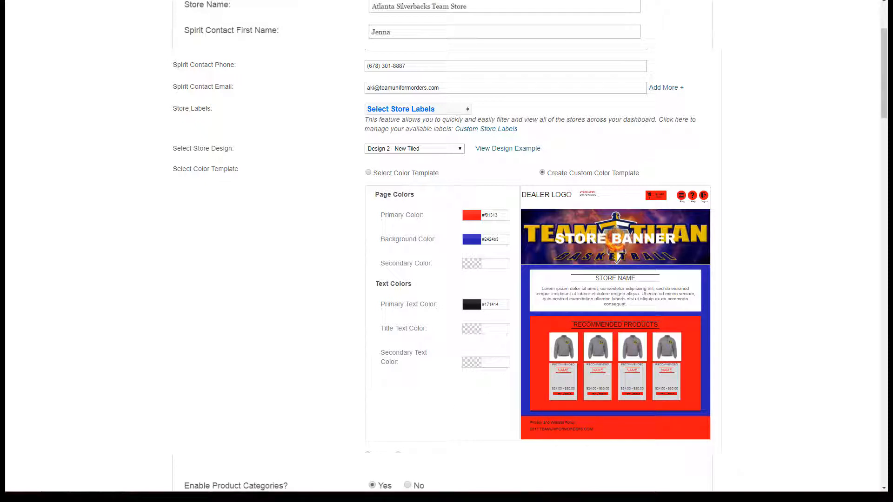
Review the store banner, logo, dates, payment, sales tax, handling fee and discount settings, including the coupon code explanation.
scroll(468, 289, down, 1)
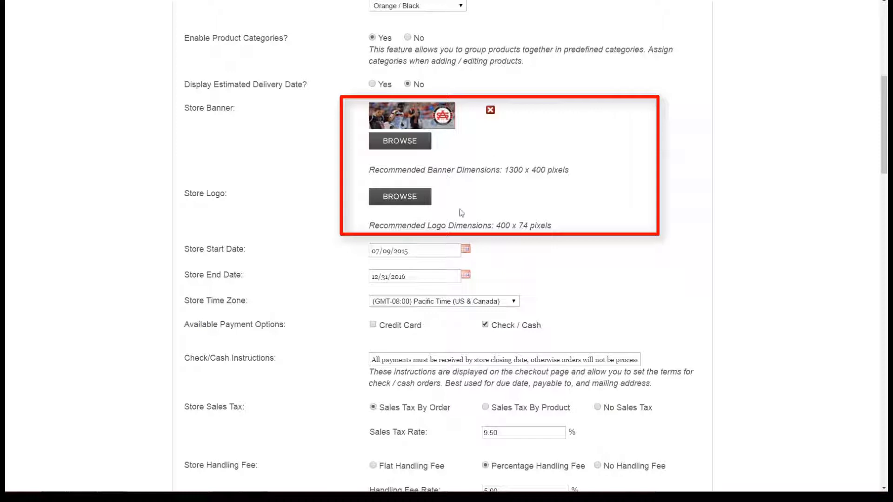
scroll(529, 186, down, 1)
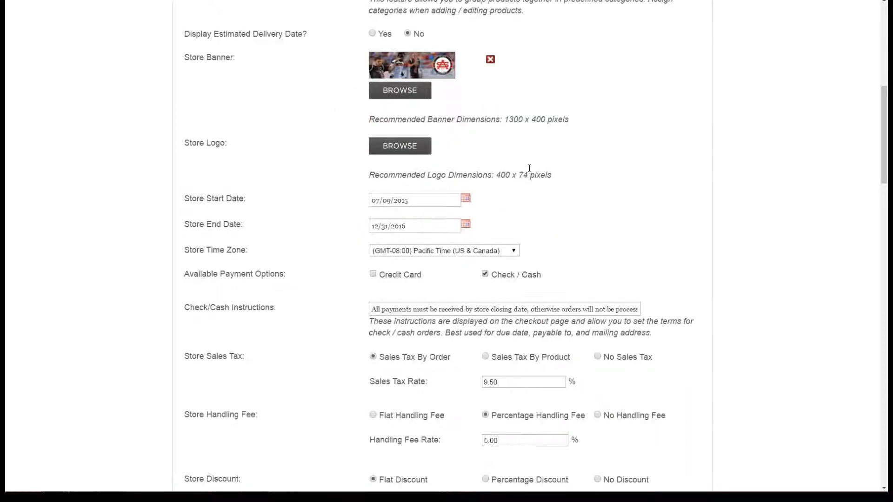
scroll(527, 170, down, 3)
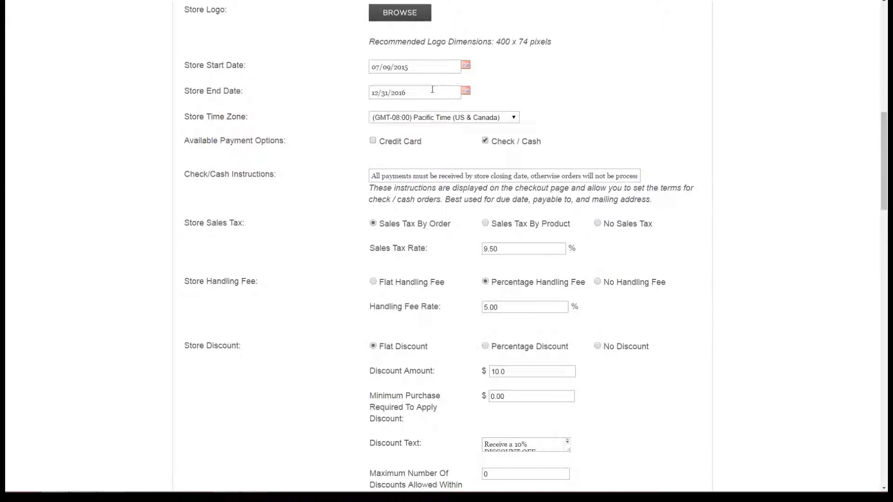
scroll(583, 74, down, 4)
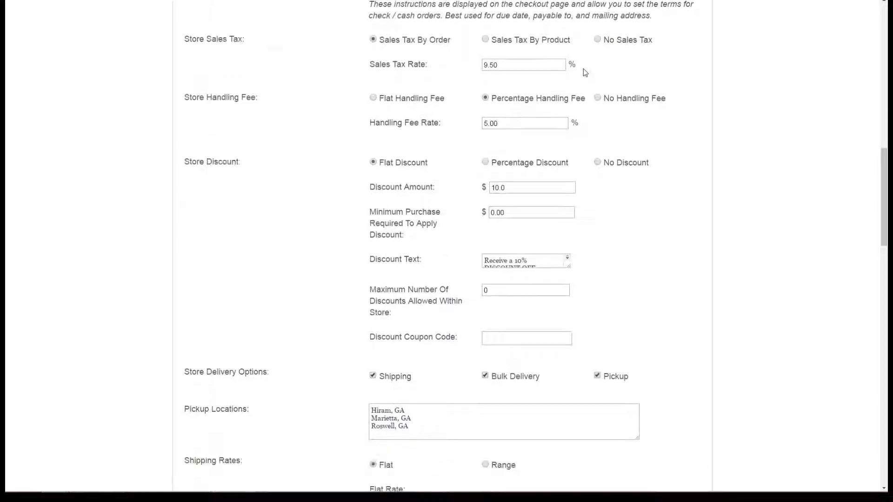
scroll(590, 182, down, 1)
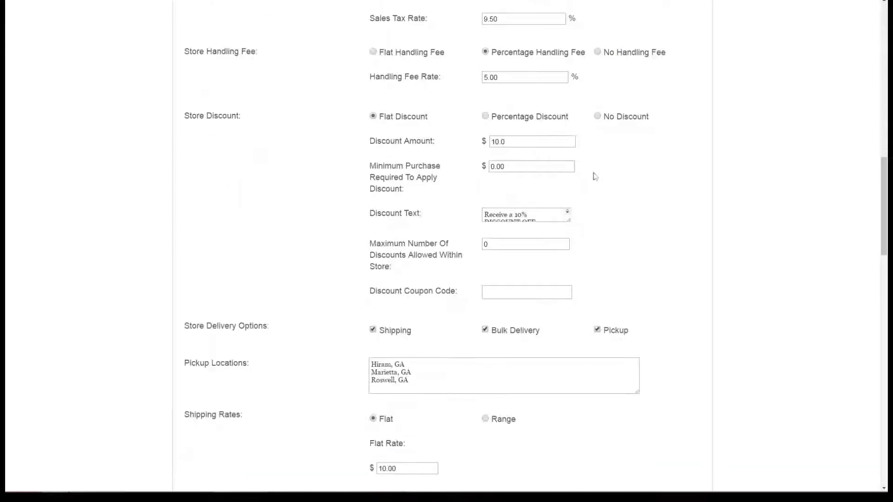
scroll(367, 164, down, 1)
click(494, 247)
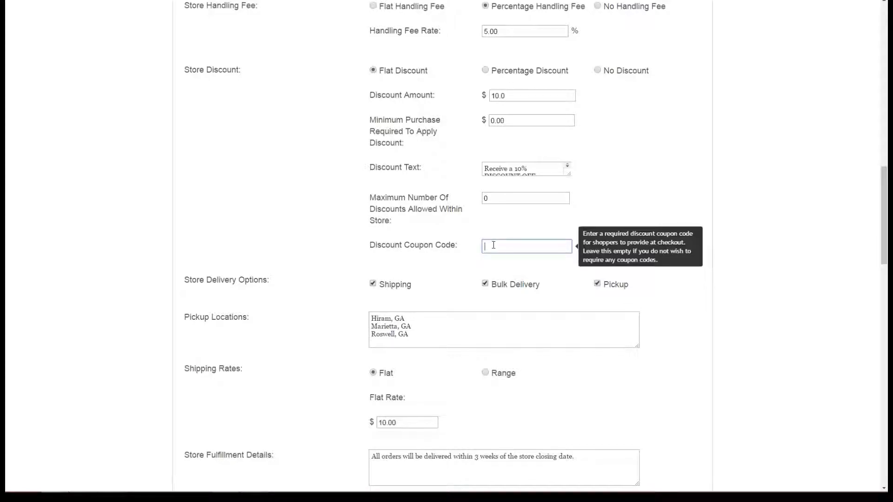
Review the store's delivery options and its listed pickup locations, along with the remaining store settings.
scroll(634, 277, down, 5)
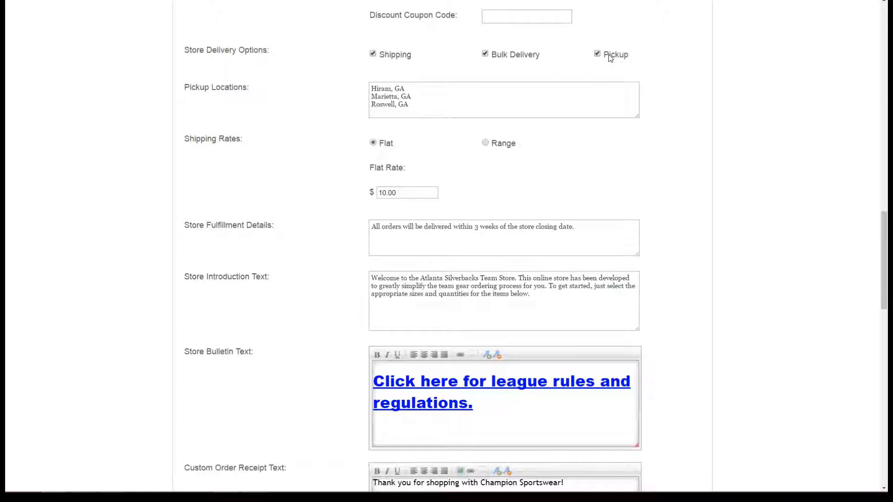
drag(415, 105, 370, 88)
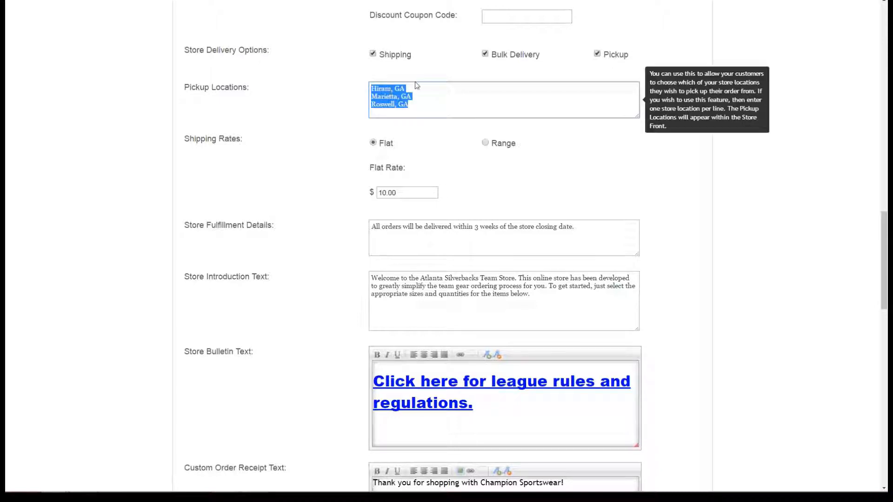
scroll(596, 121, down, 15)
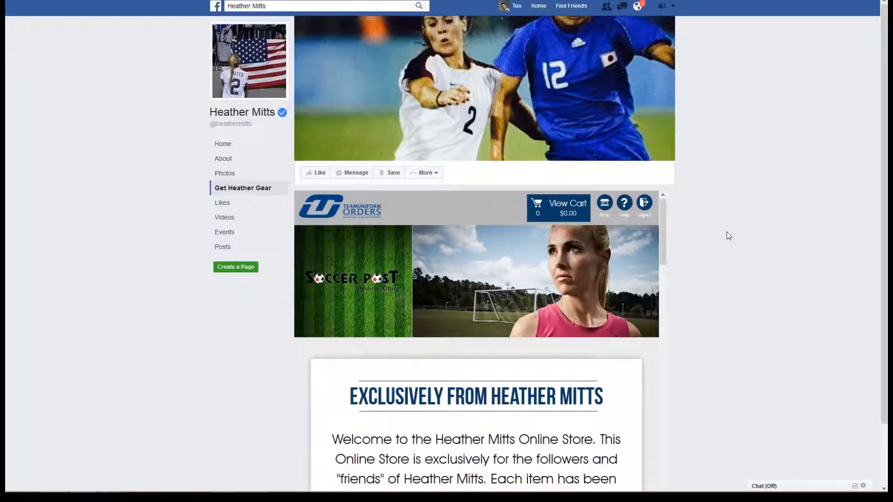
Look through the products of the online store embedded in the Facebook page.
scroll(533, 259, down, 10)
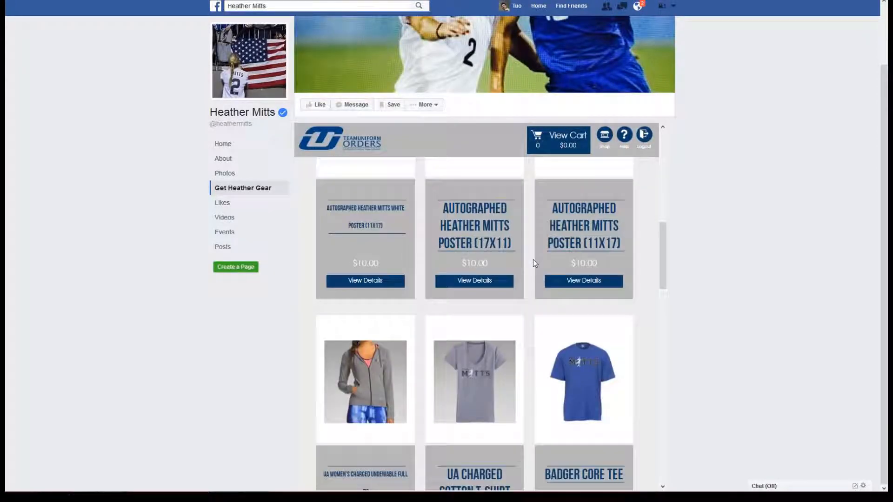
scroll(535, 263, up, 5)
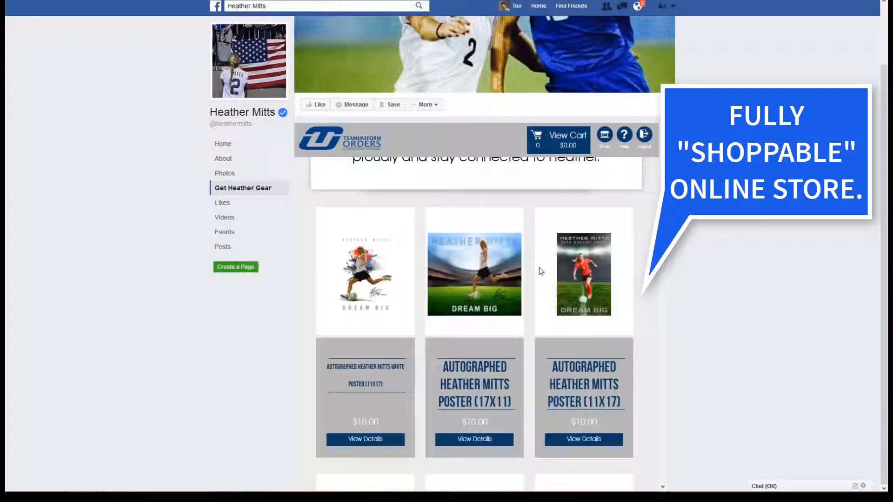
scroll(565, 261, down, 4)
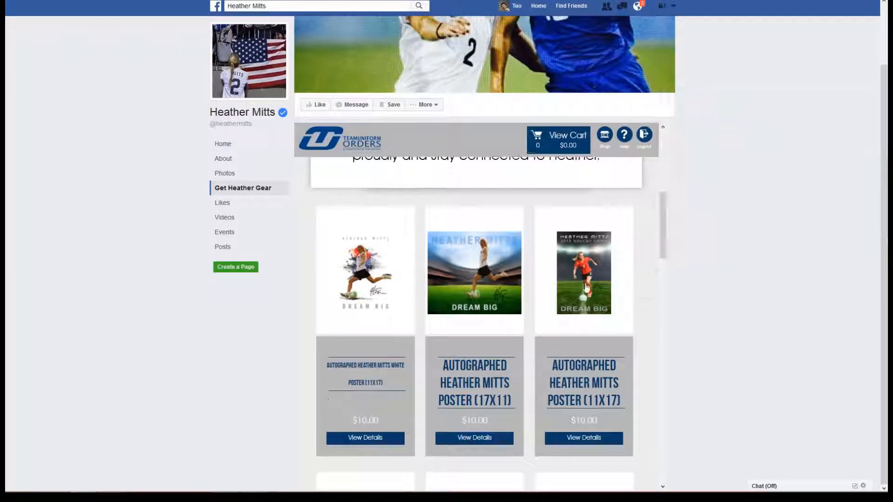
scroll(564, 262, down, 5)
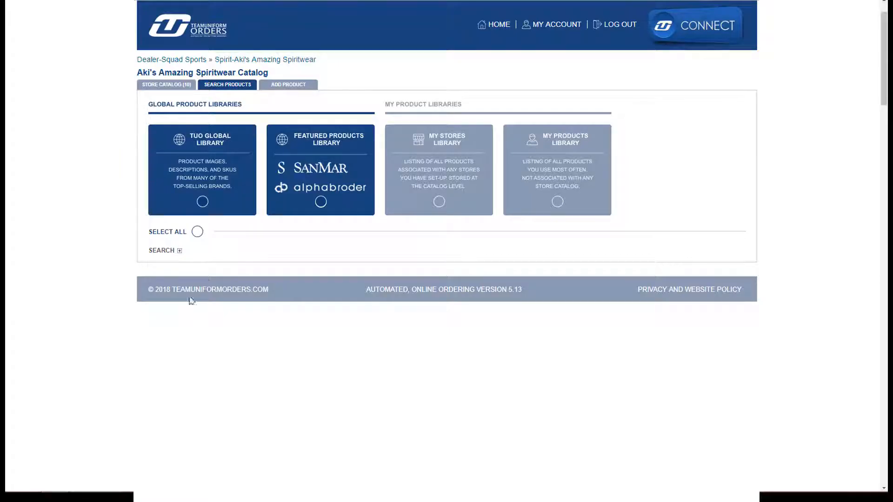
Include the TUO Global Library and Featured Products Library in the product search and select Sport-Tek as the brand filter.
click(203, 203)
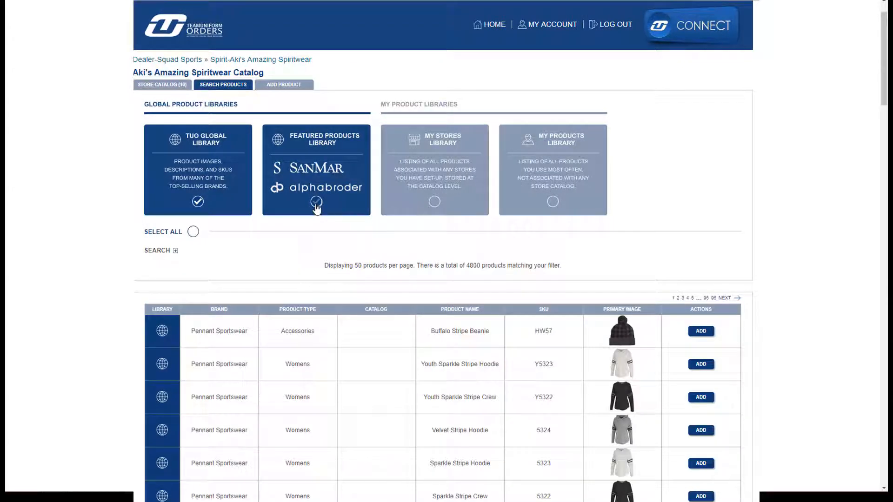
click(316, 204)
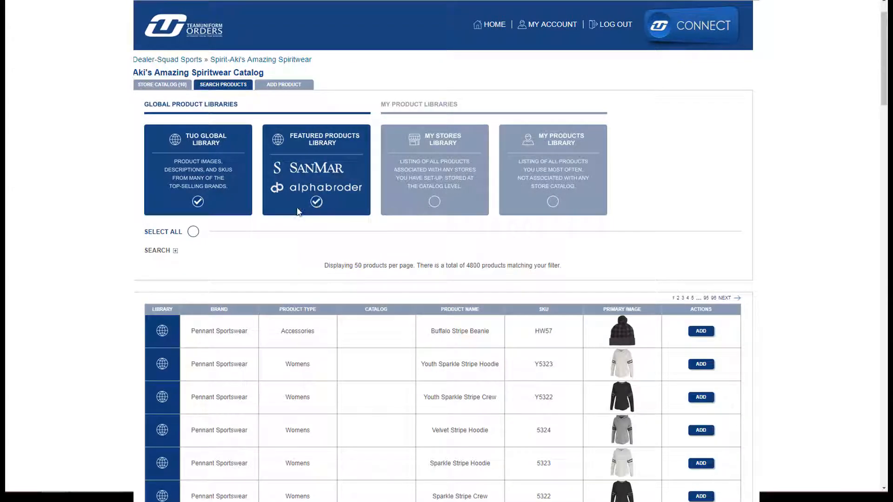
click(175, 252)
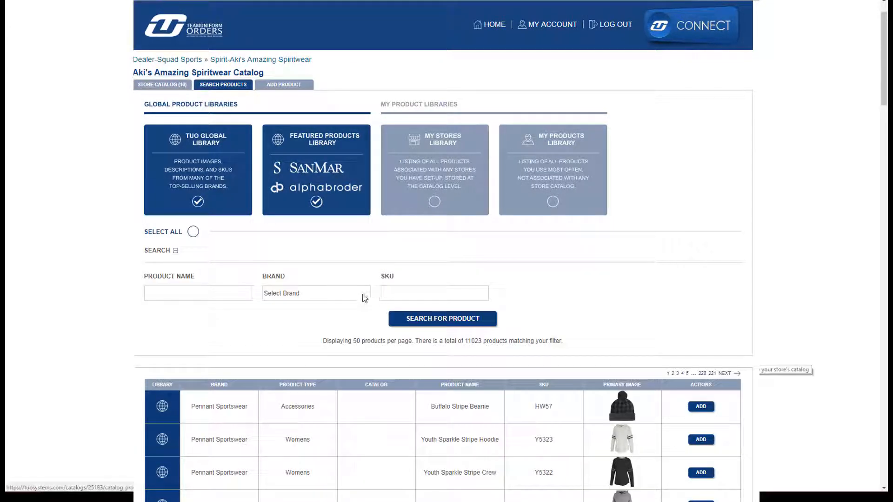
click(366, 296)
click(361, 313)
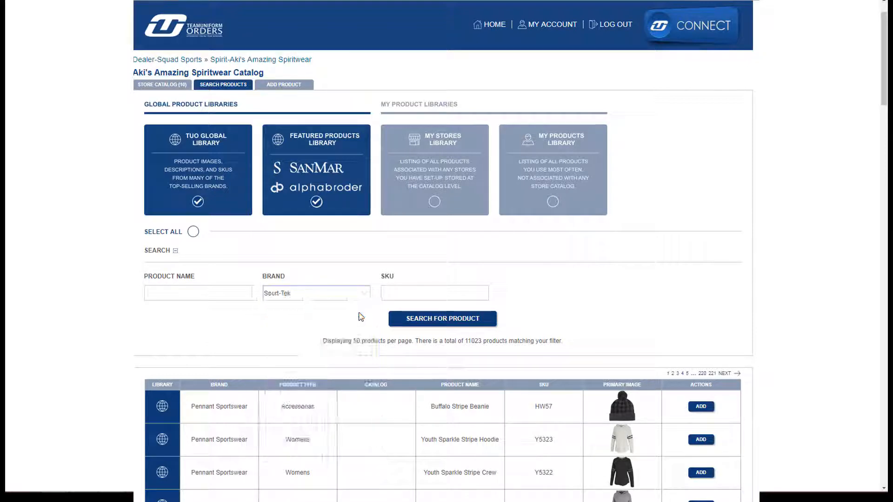
Limit the product search to the Featured Products Library and add the Sport-Tek PosiCharge Tough Tee ST320 to the catalog.
click(198, 202)
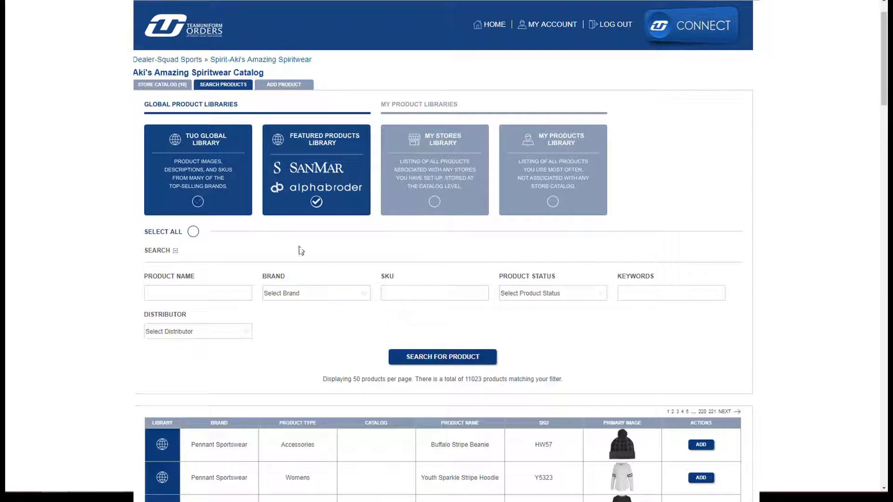
click(437, 363)
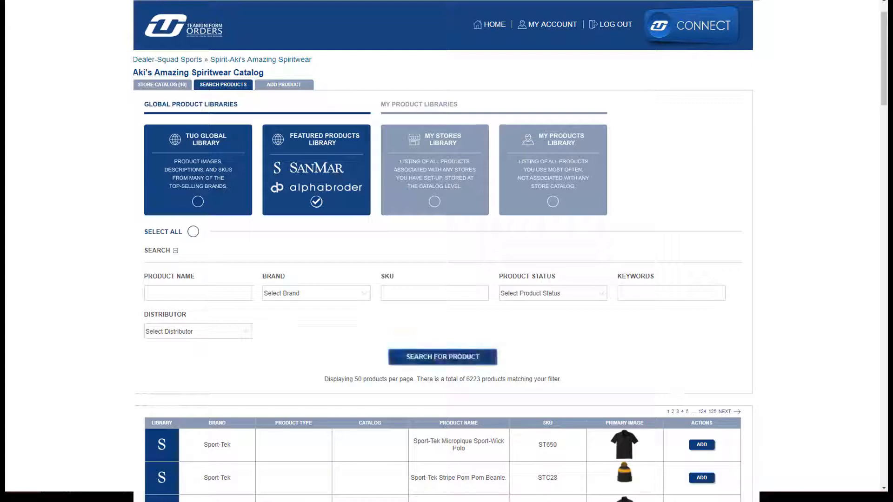
scroll(446, 251, down, 10)
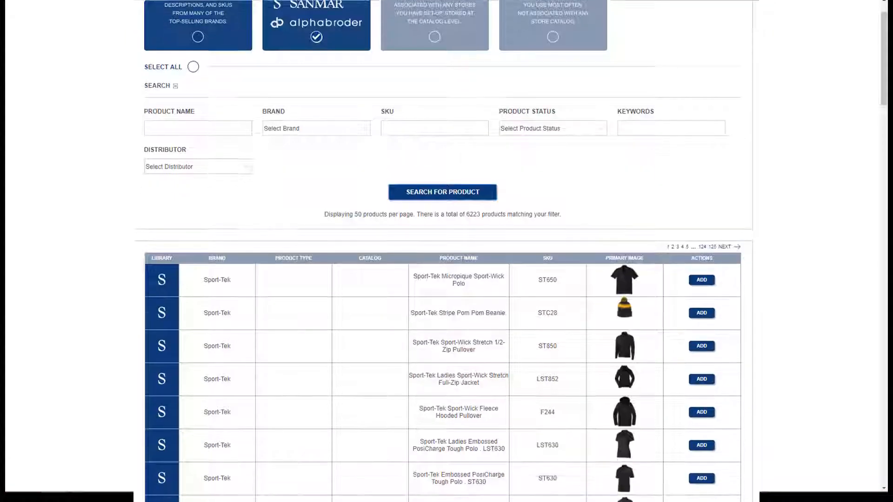
scroll(751, 175, down, 1)
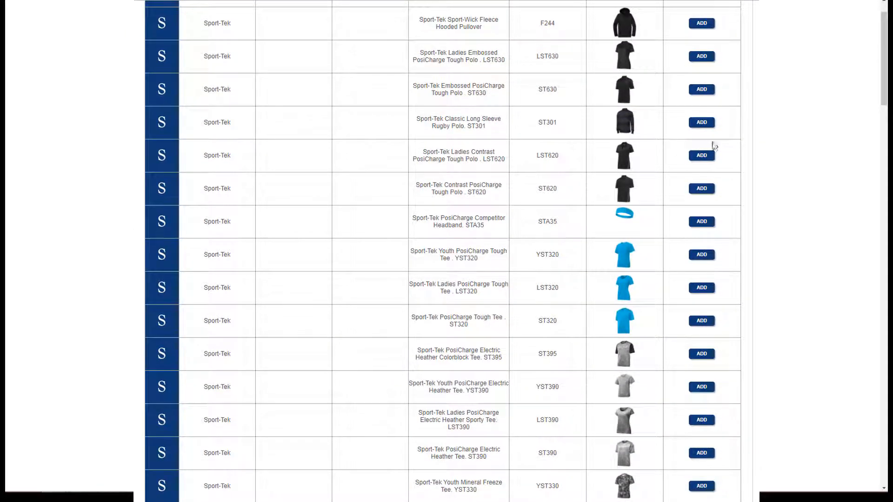
click(702, 321)
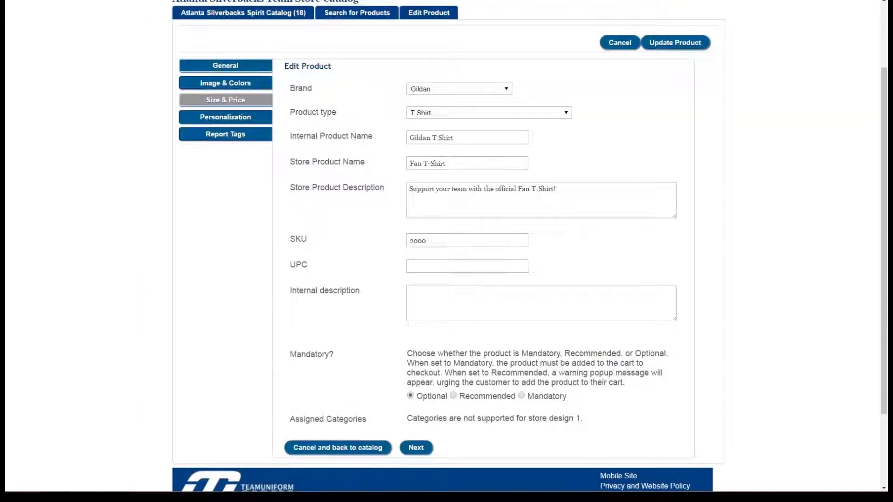
Open the Fan T-Shirt's gold image in the design editor and browse for a graphic file to upload.
click(256, 84)
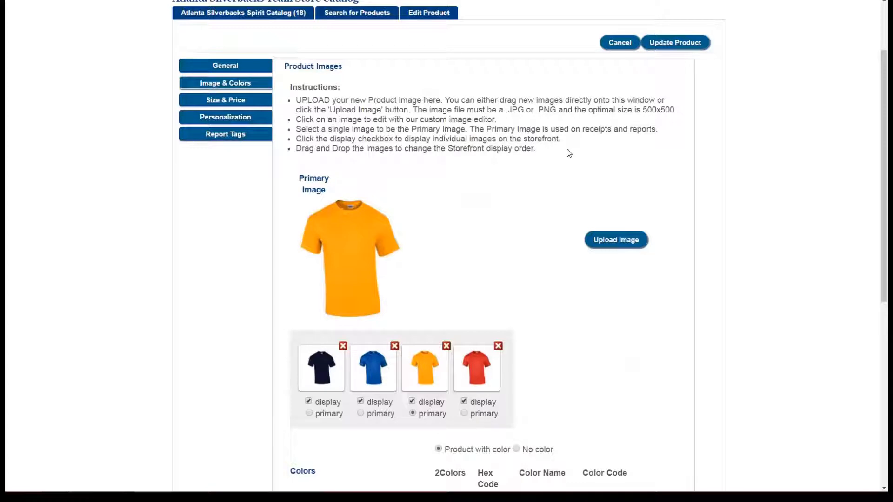
scroll(552, 138, down, 1)
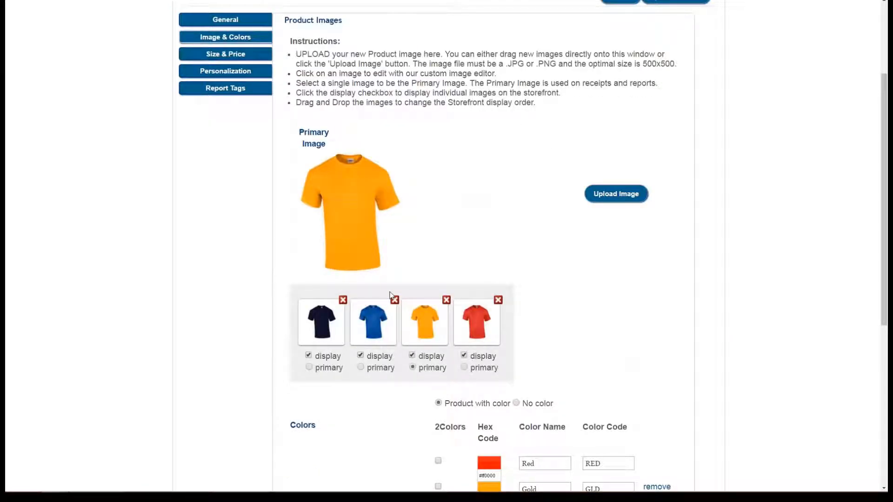
click(424, 336)
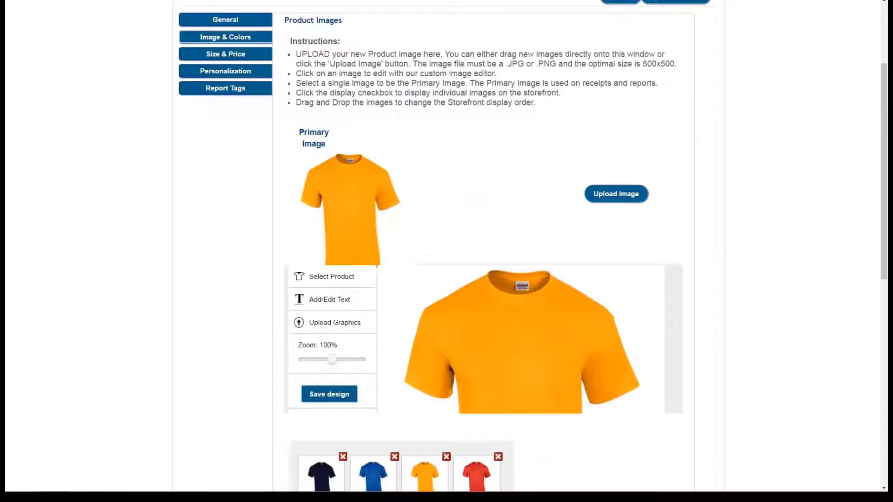
scroll(535, 174, down, 3)
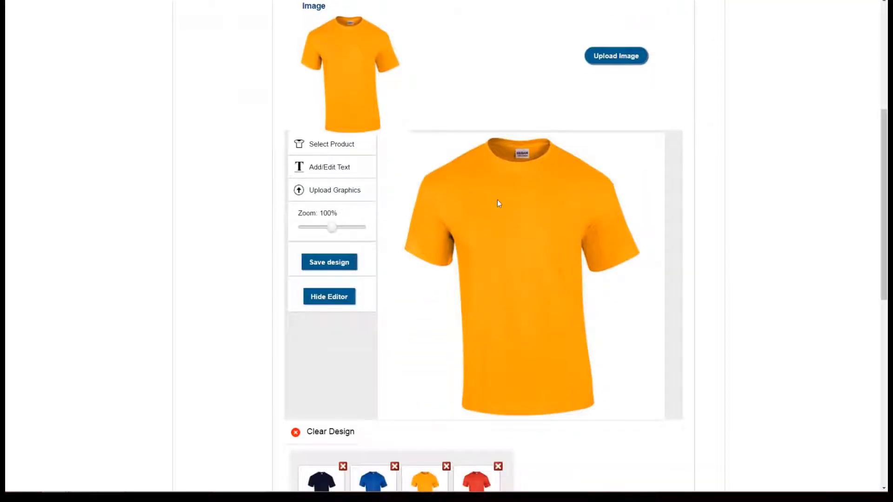
click(326, 190)
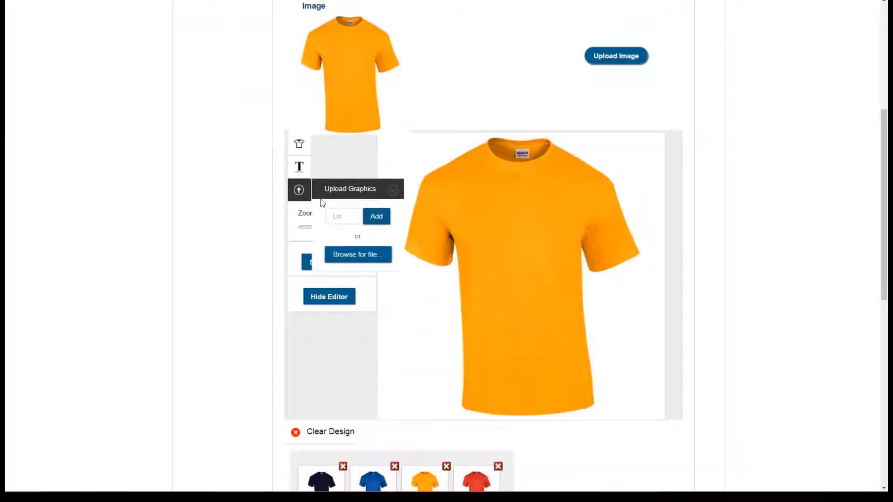
click(359, 256)
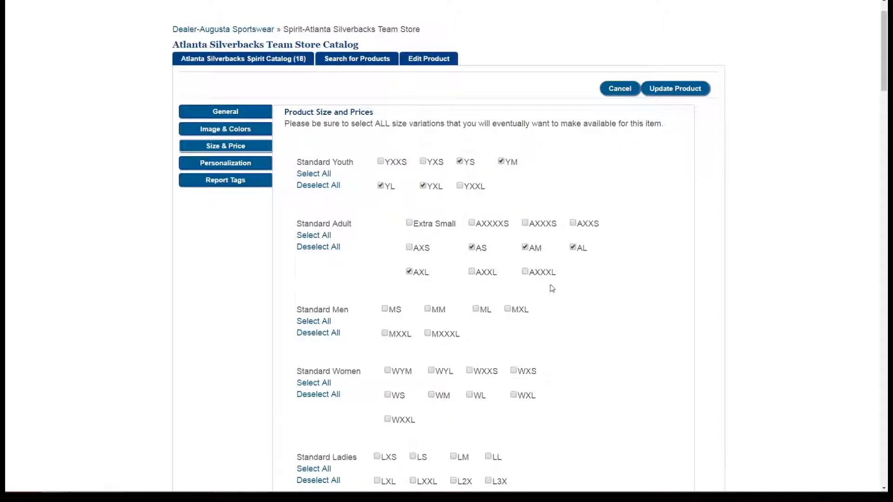
Switch the product from individual size prices to a single price of $20 for all sizes.
scroll(553, 284, down, 5)
scroll(560, 275, down, 3)
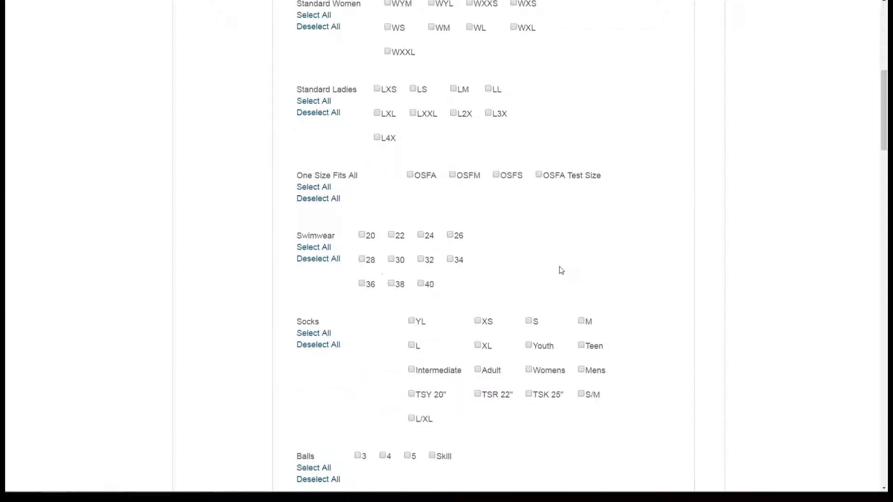
scroll(564, 268, down, 4)
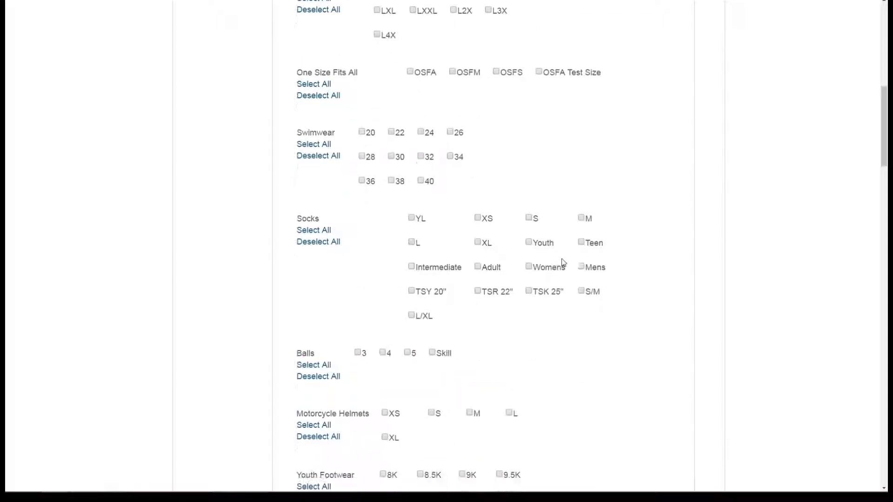
drag(884, 153, 855, 433)
scroll(646, 356, down, 1)
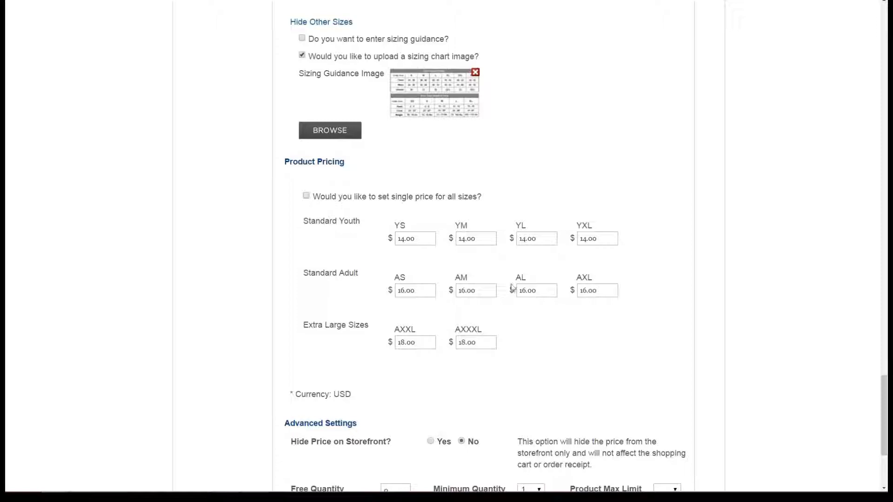
drag(405, 342, 397, 342)
click(306, 196)
click(377, 224)
text(20)
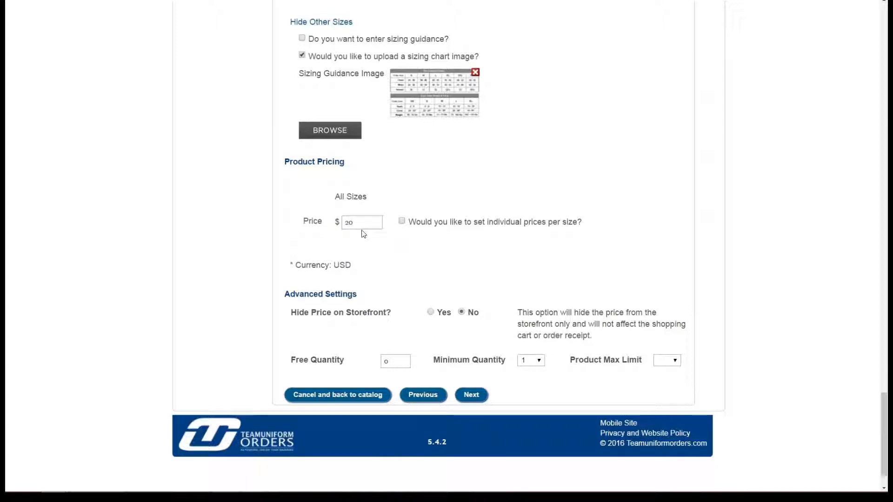
key(Return)
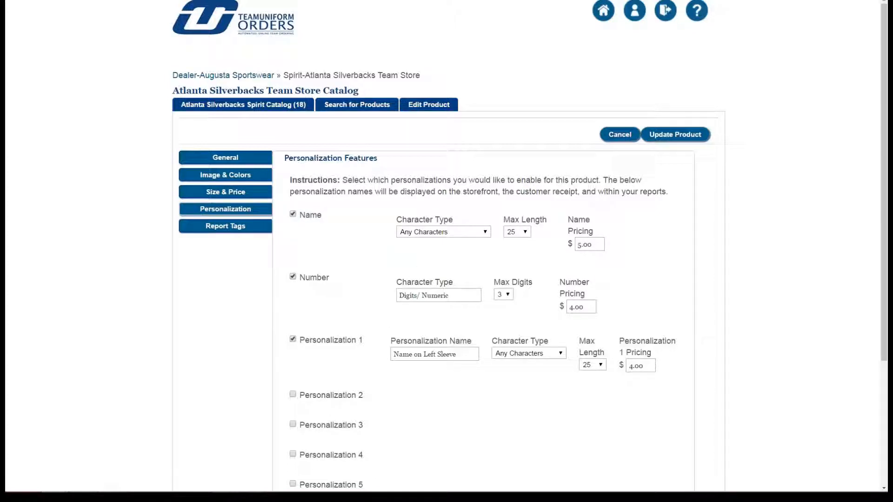
Examine the Personalization 1 settings: its name, character type options, maximum length choices and pricing.
click(440, 351)
drag(465, 357, 395, 357)
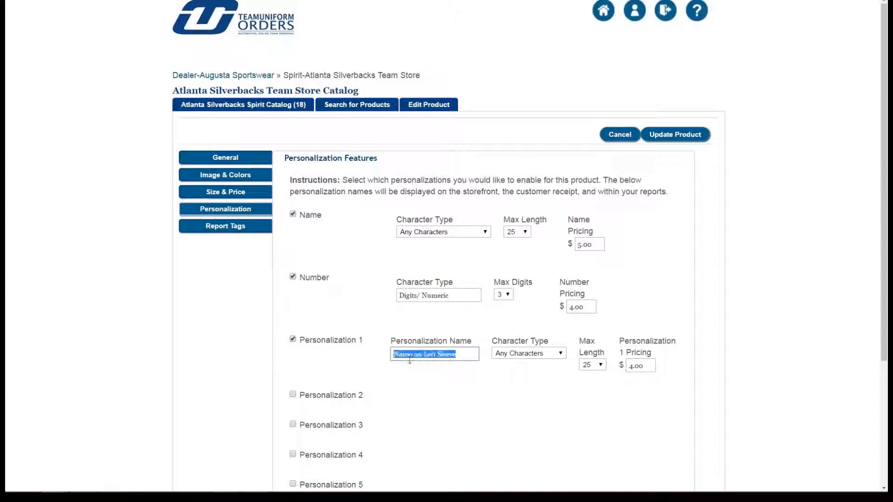
click(515, 357)
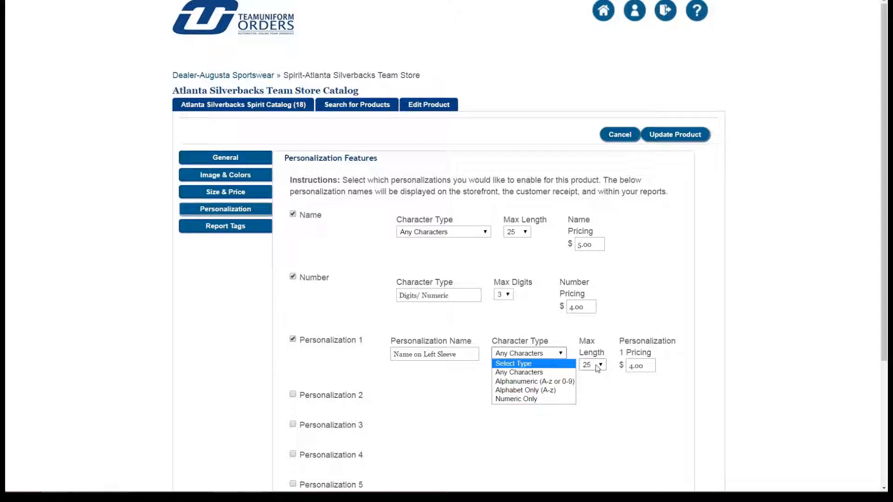
click(593, 365)
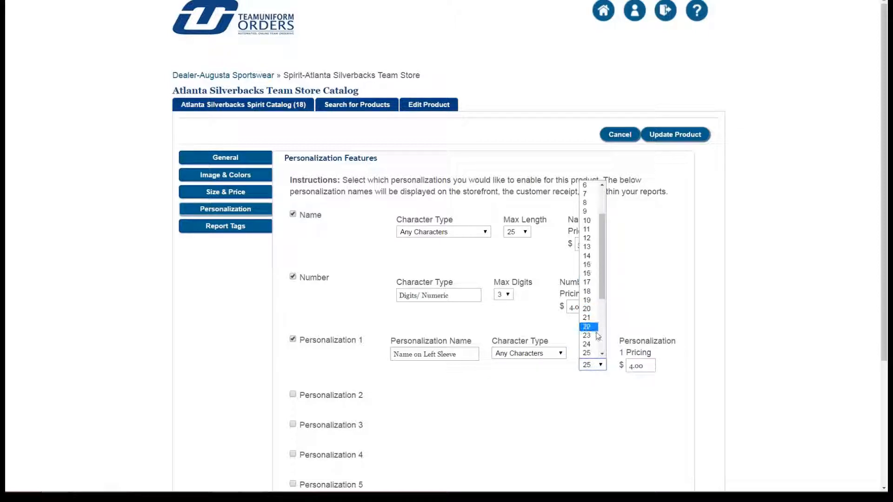
click(638, 408)
double_click(651, 366)
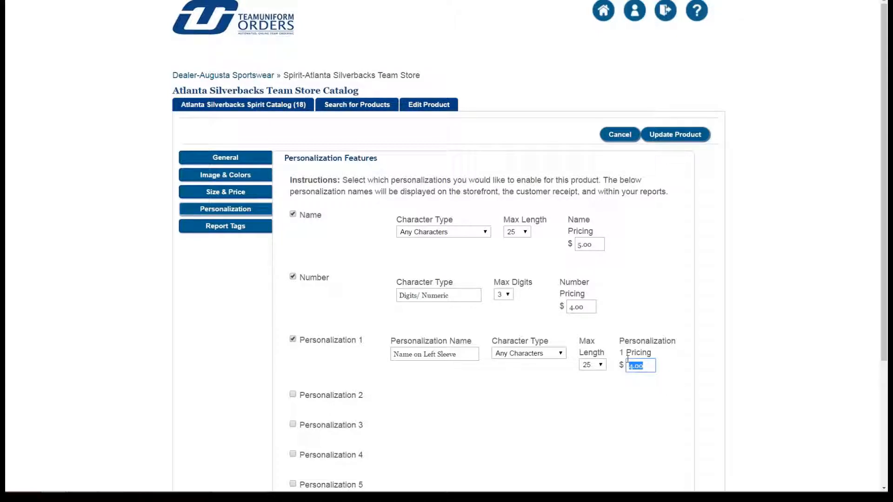
click(737, 262)
Open the Atlanta Silverbacks Spirit Catalog and reorder its catalog products, moving the red Tabela 14 Home Game Jersey above the navy one.
click(285, 106)
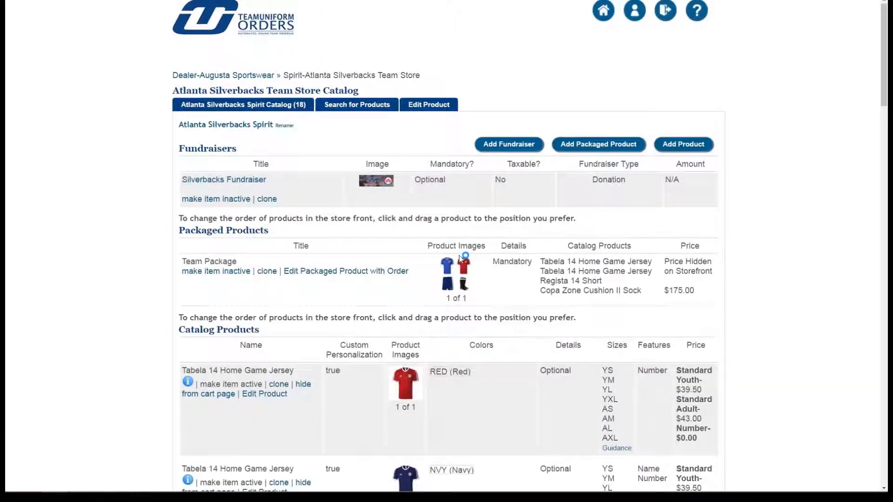
scroll(433, 242, down, 4)
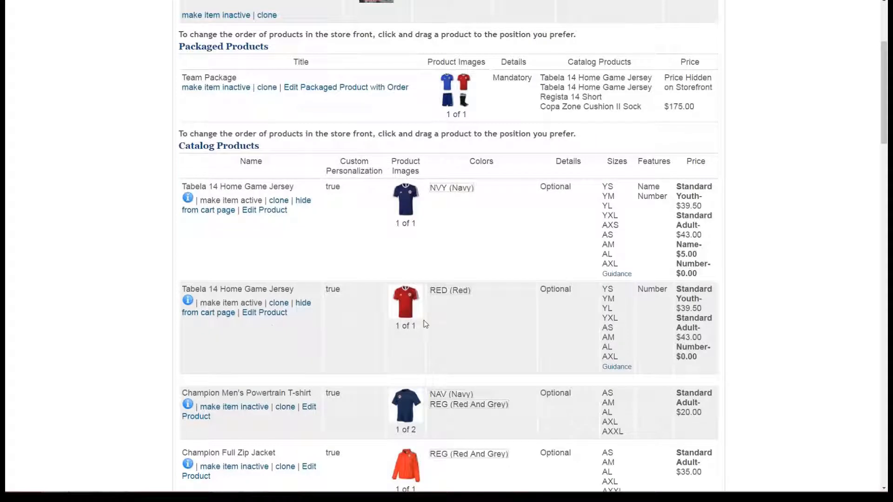
drag(423, 321, 420, 239)
scroll(500, 416, down, 3)
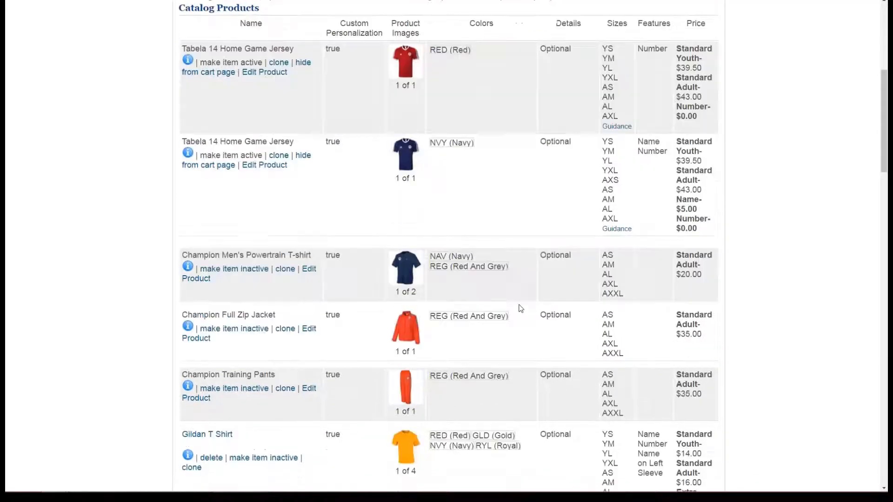
drag(500, 351, 500, 251)
drag(257, 375, 257, 321)
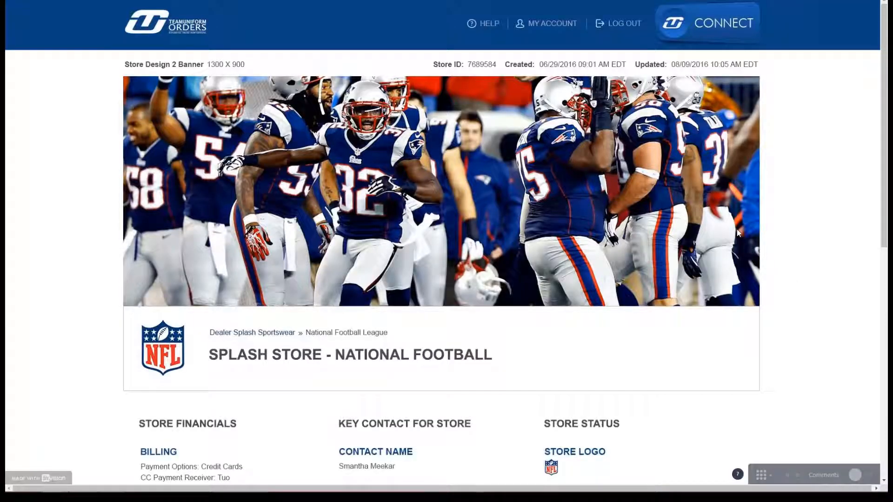
Review the Splash Store - National Football overview page, covering store financials, key contact, store status and the store launch and editing options.
scroll(584, 265, down, 1)
scroll(580, 256, down, 8)
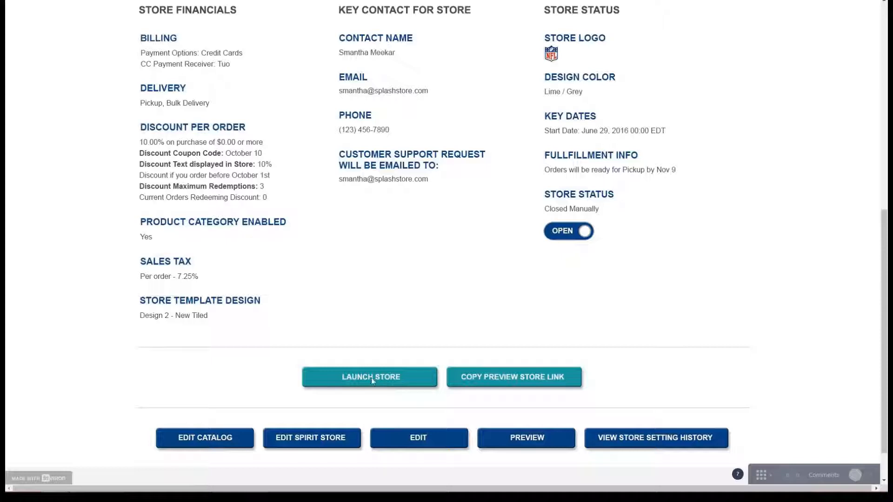
scroll(418, 326, up, 2)
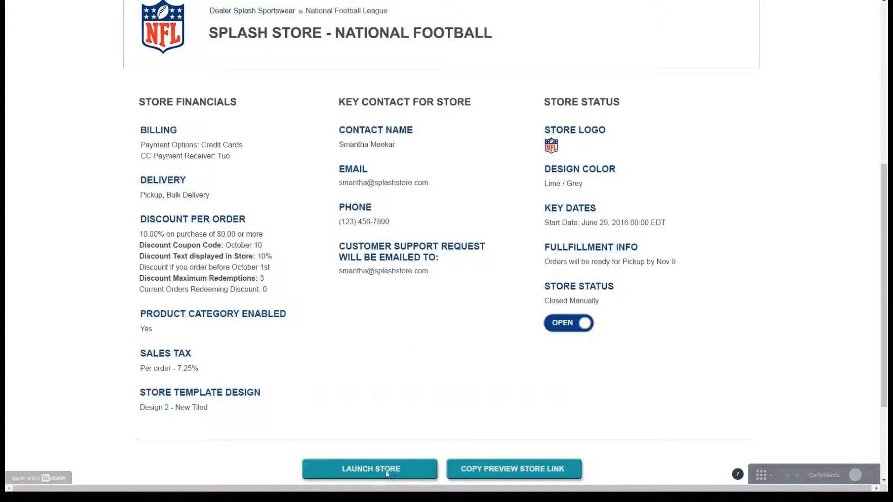
scroll(414, 294, up, 3)
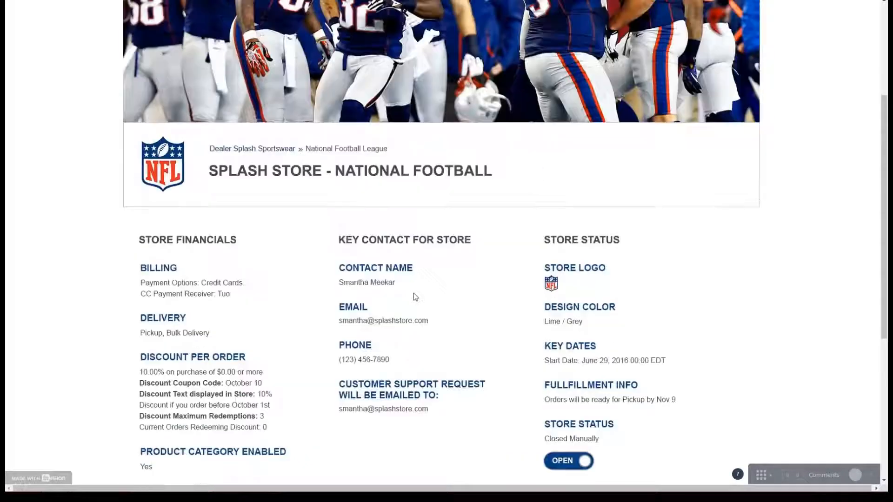
scroll(415, 296, up, 4)
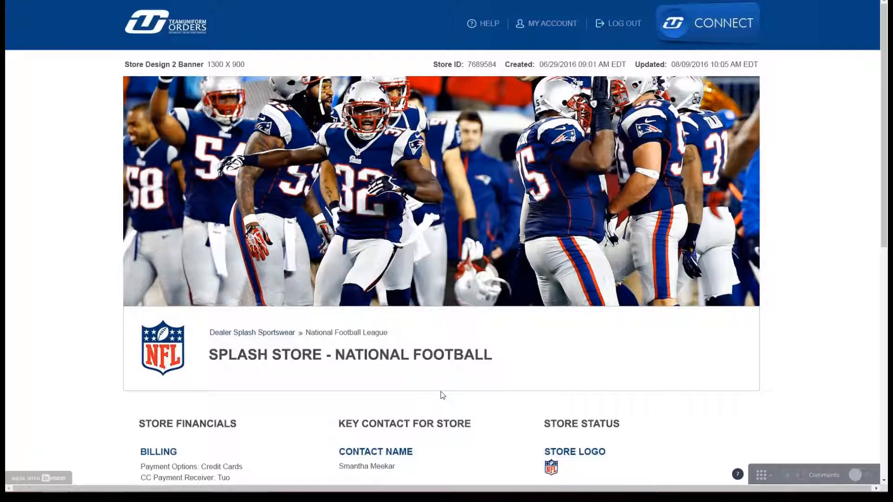